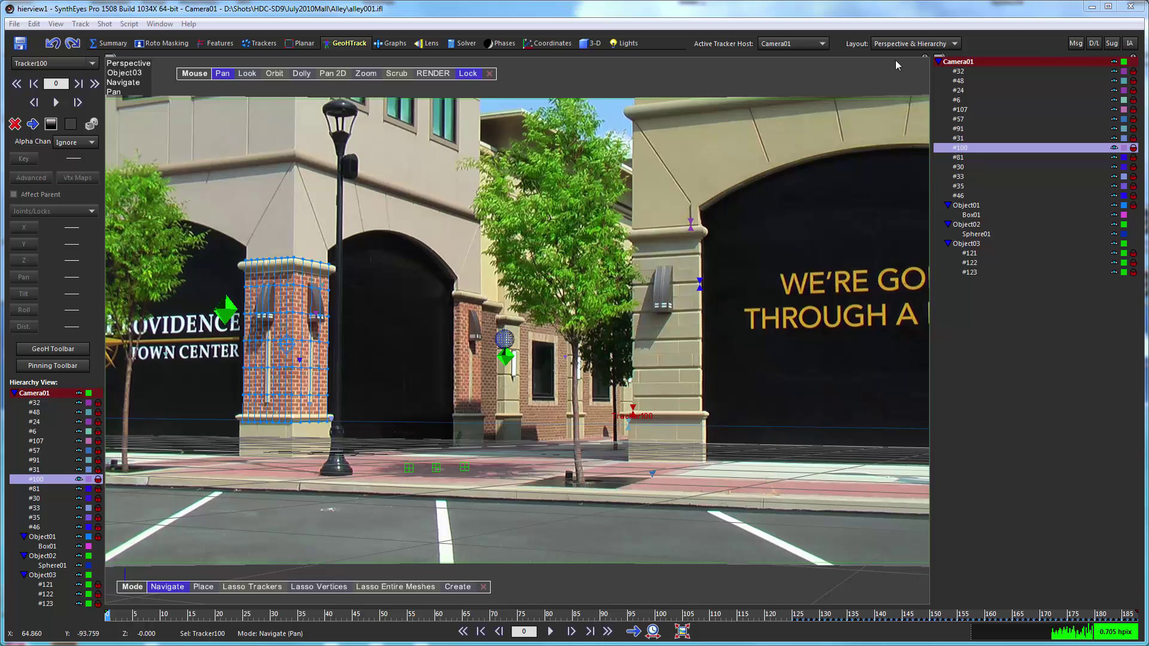
- Switch to the 3-D room in the Quad Perspective layout with Top, Front, Left and Perspective views
{"action": "left_click", "coordinate": [894, 45]}
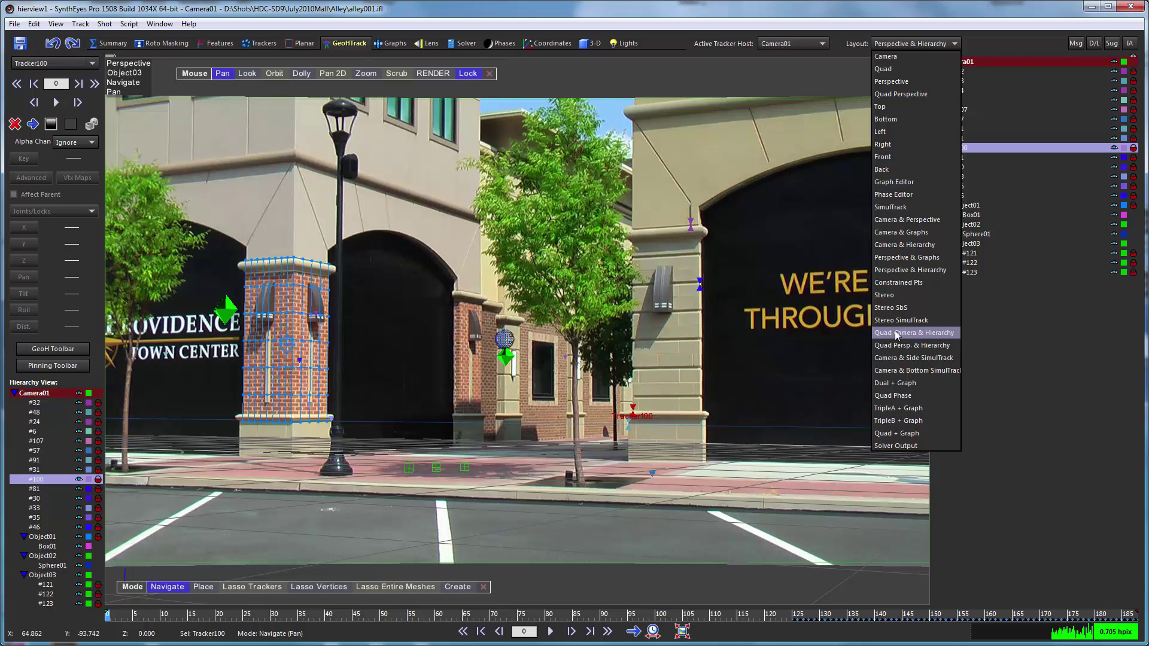
{"action": "left_click", "coordinate": [809, 13]}
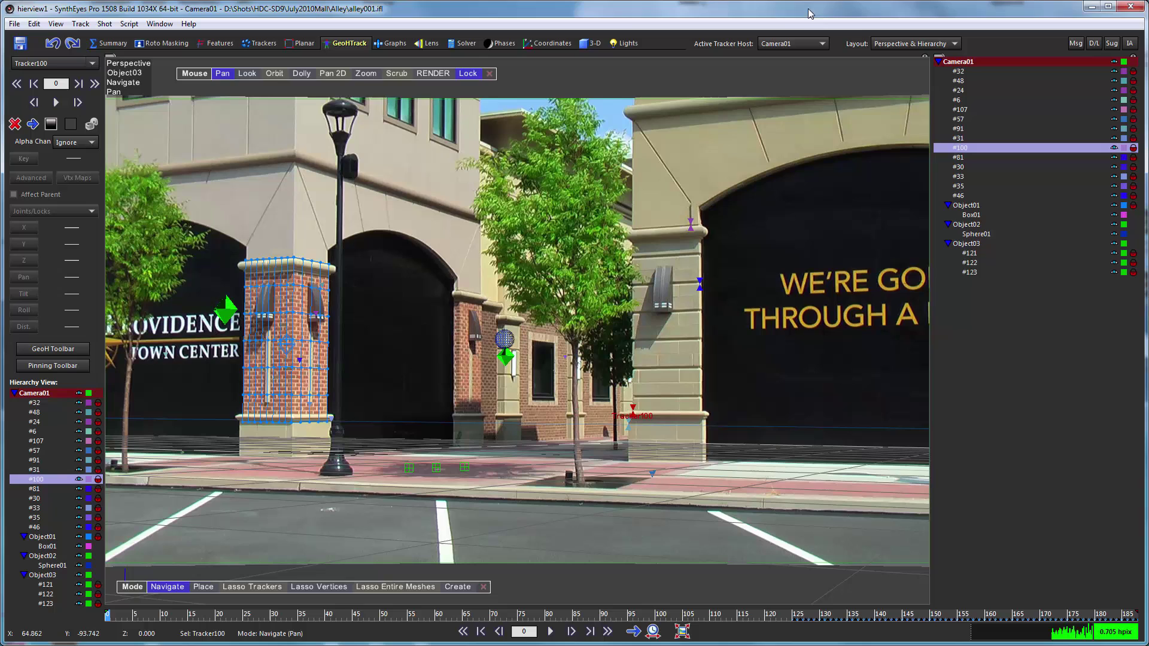
{"action": "left_click", "coordinate": [586, 45]}
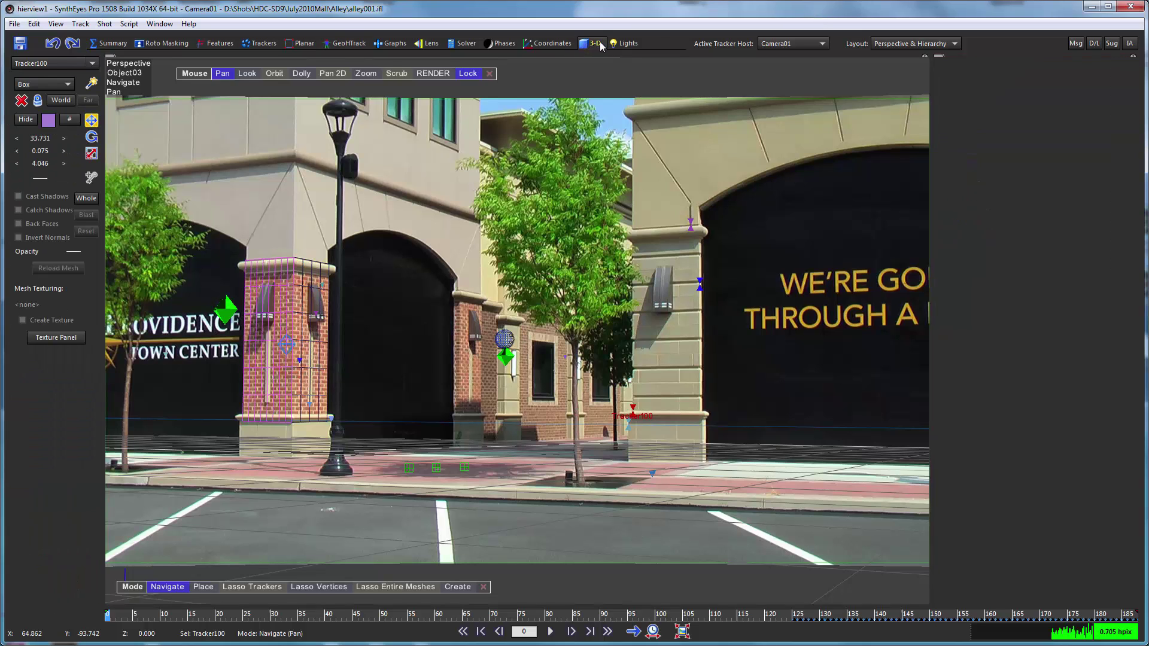
{"action": "left_click", "coordinate": [595, 44]}
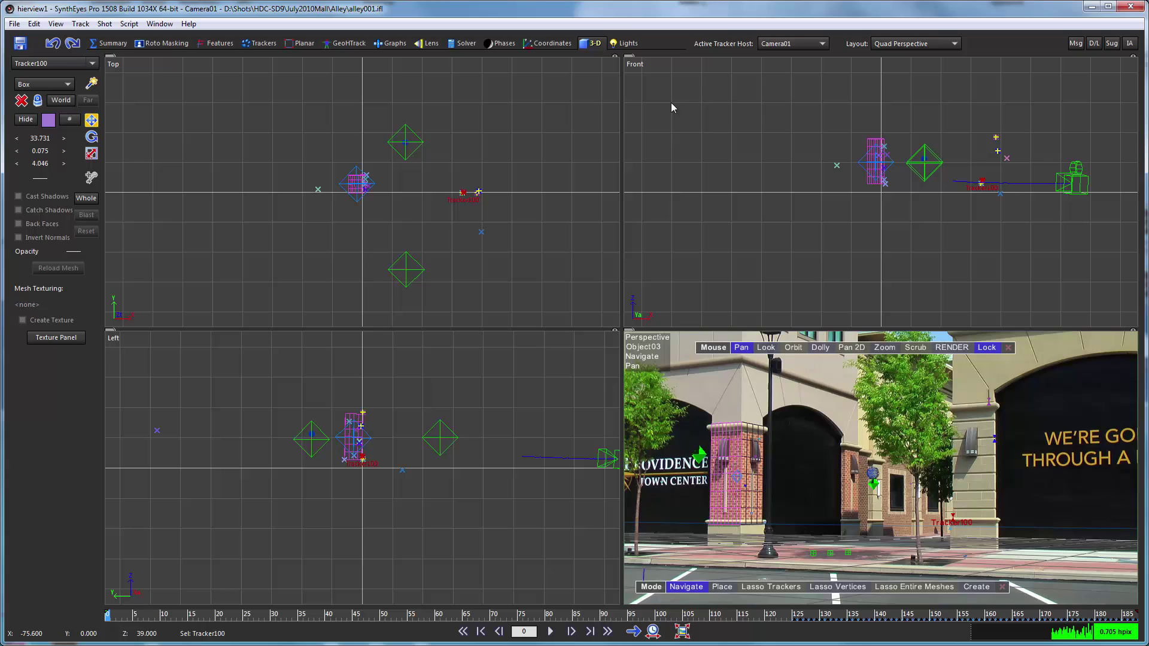
{"action": "left_click", "coordinate": [627, 57]}
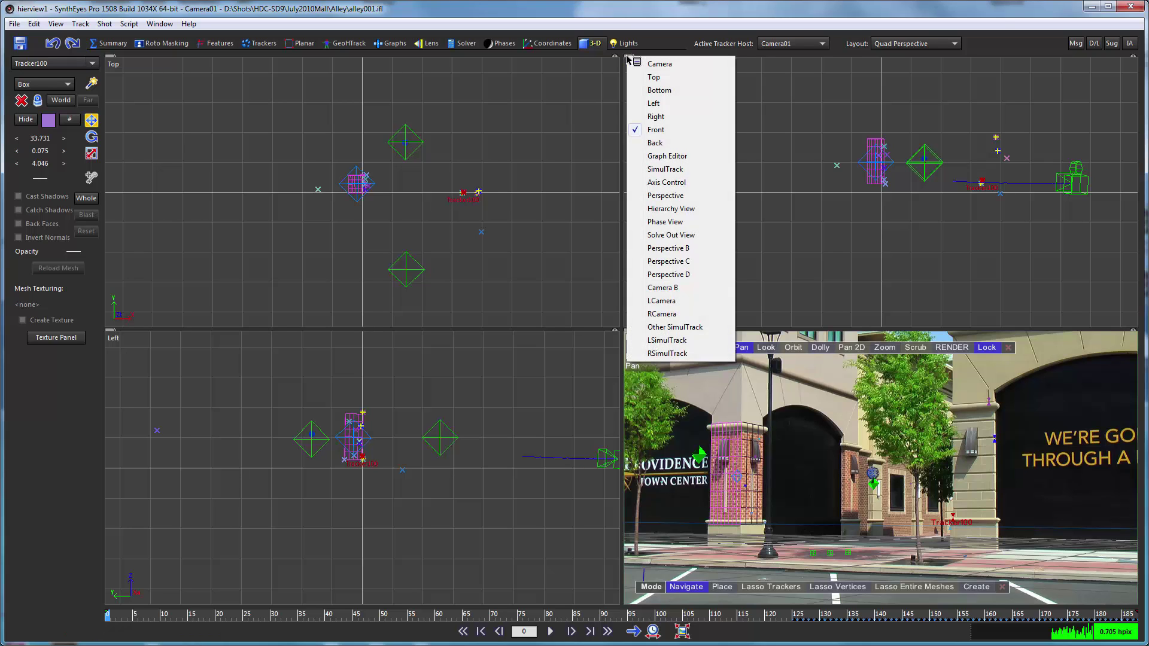
- Replace the Front view with a Hierarchy View, then look over scripts and the layout manager unchanged
{"action": "left_click", "coordinate": [658, 209]}
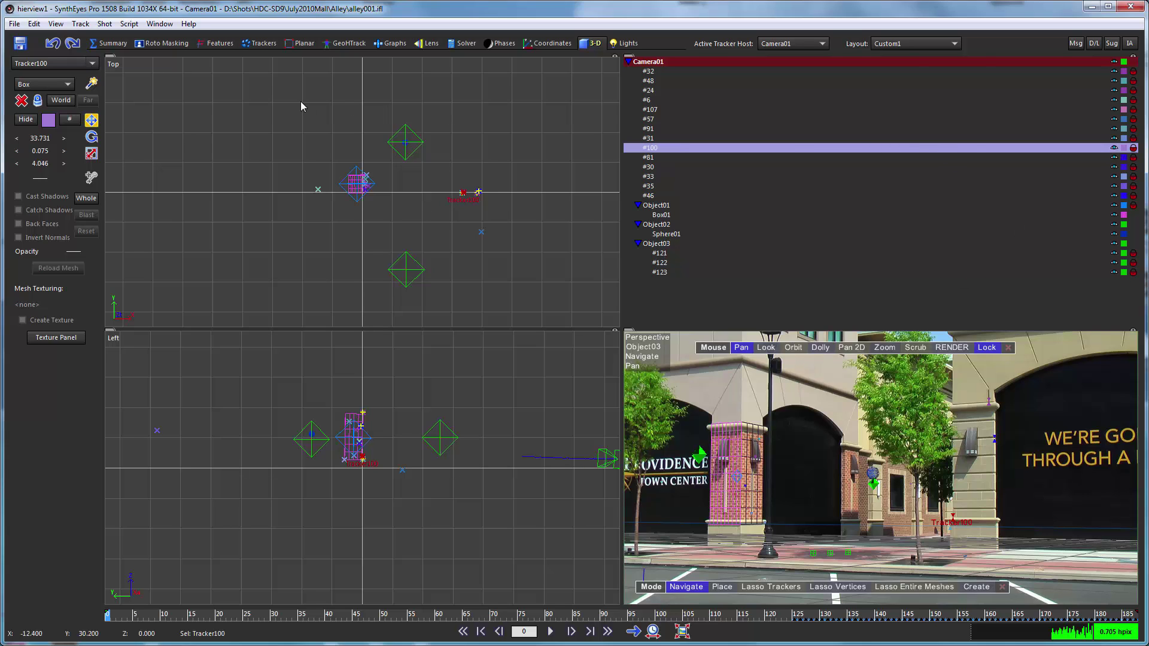
{"action": "left_click", "coordinate": [129, 24]}
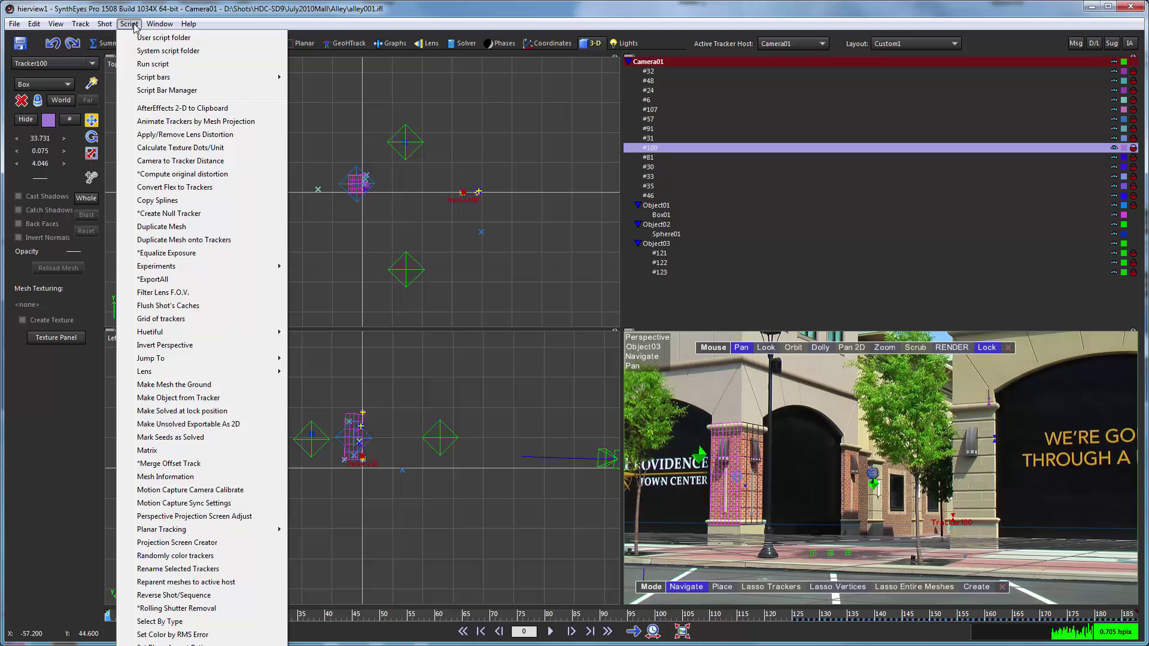
{"action": "mouse_move", "coordinate": [159, 24]}
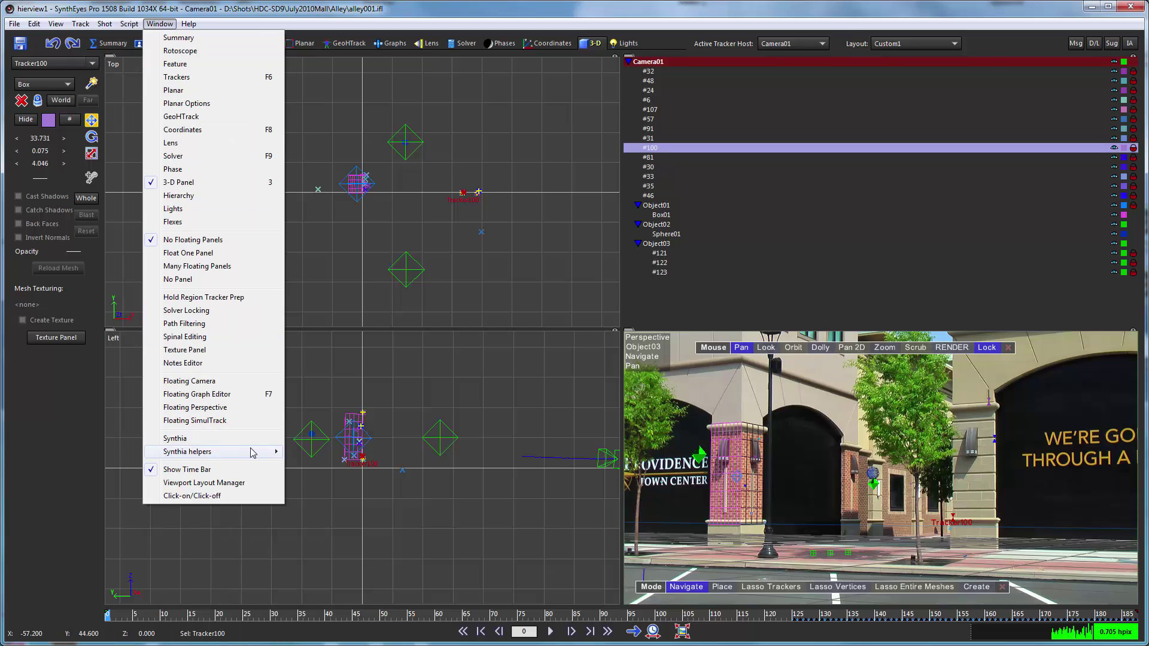
{"action": "left_click", "coordinate": [203, 482]}
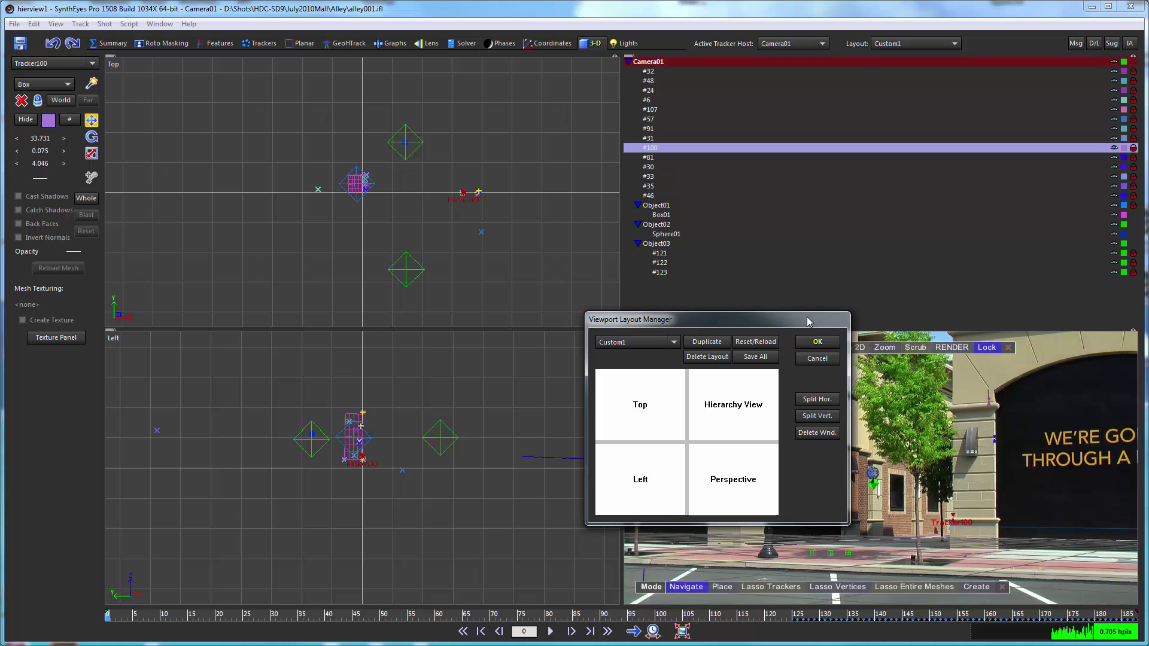
{"action": "left_click", "coordinate": [807, 359]}
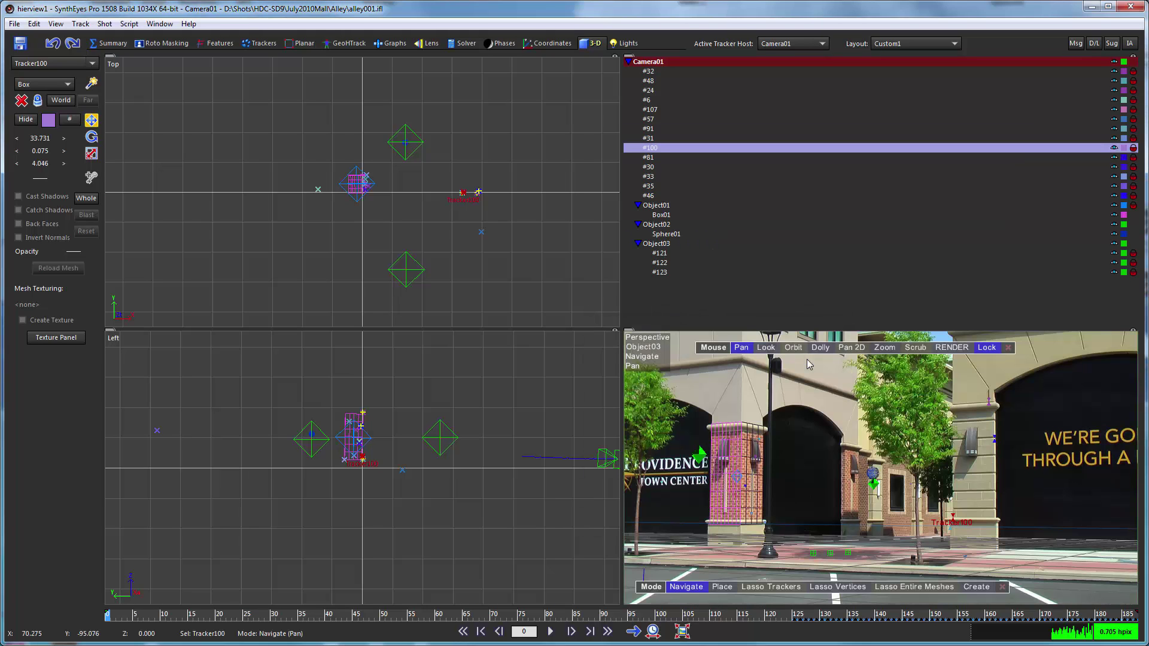
- Switch to the GeoHTrack room's Perspective & Hierarchy layout
{"action": "left_click", "coordinate": [341, 46]}
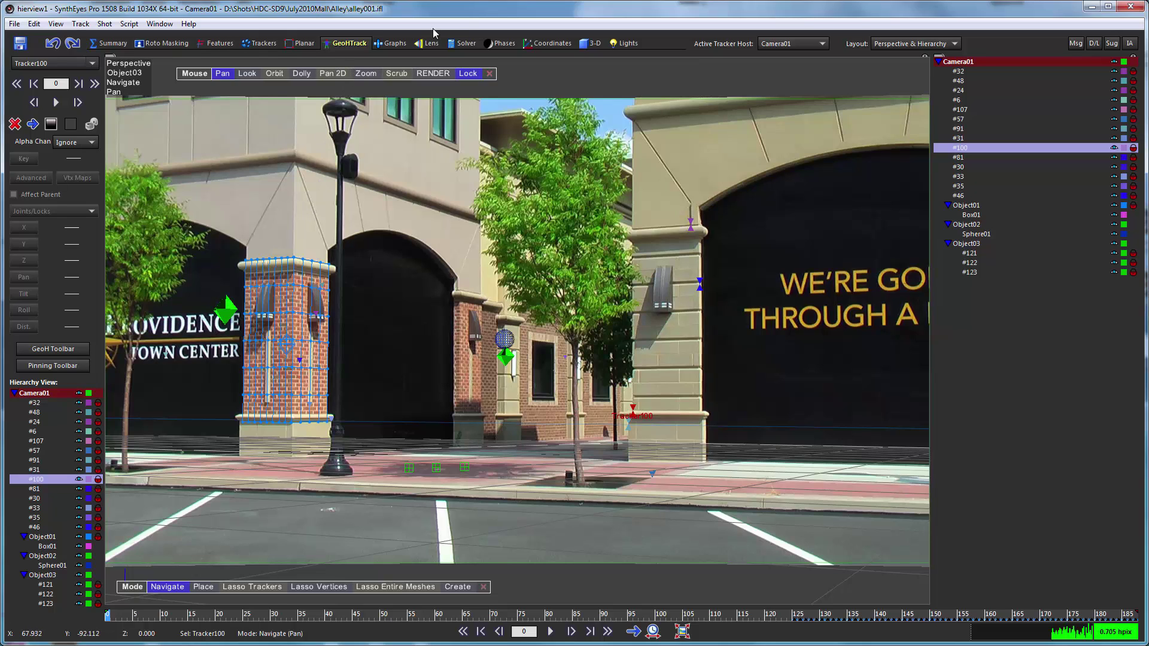
{"action": "right_click", "coordinate": [541, 46]}
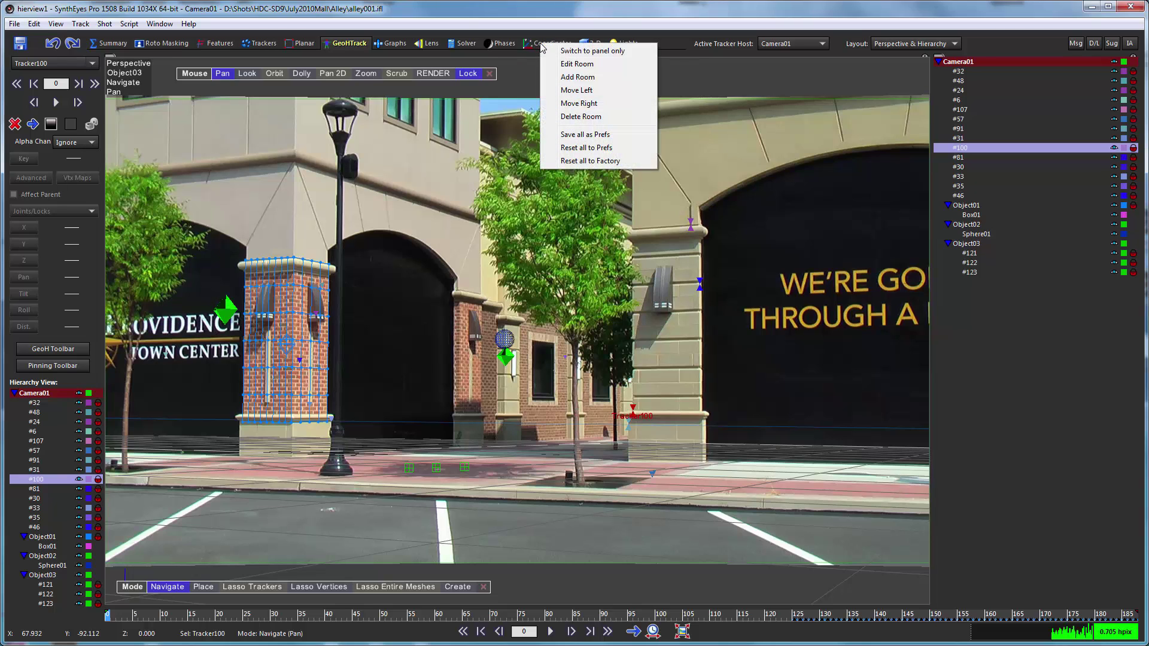
{"action": "left_click", "coordinate": [562, 63]}
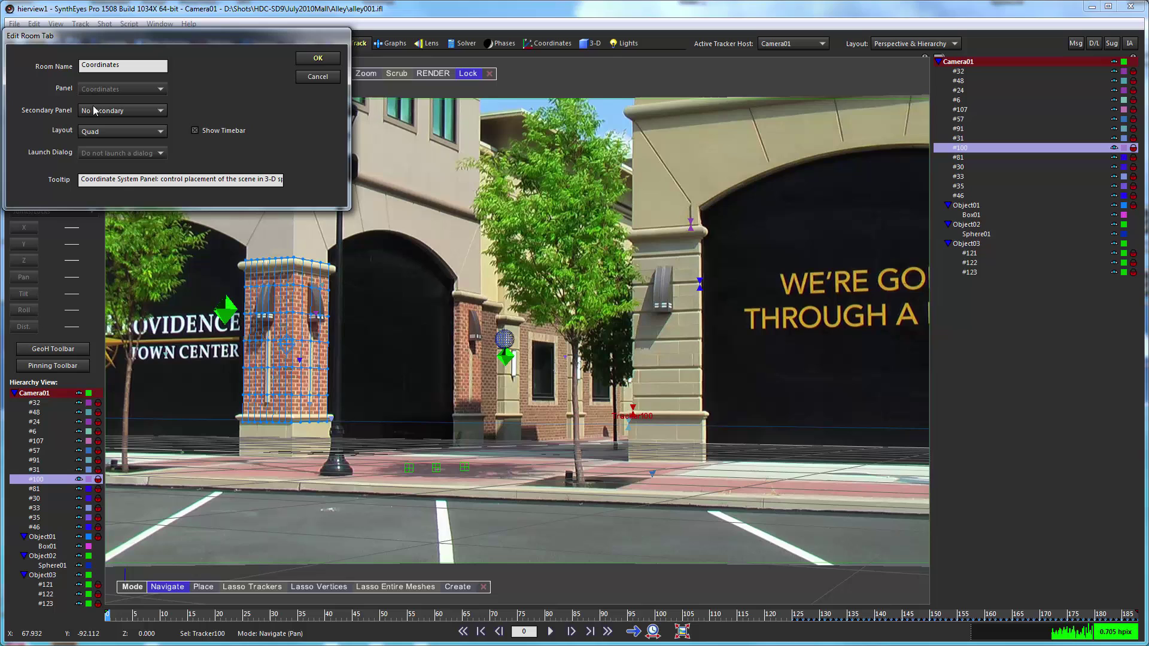
{"action": "left_click", "coordinate": [313, 76]}
{"action": "right_click", "coordinate": [352, 47]}
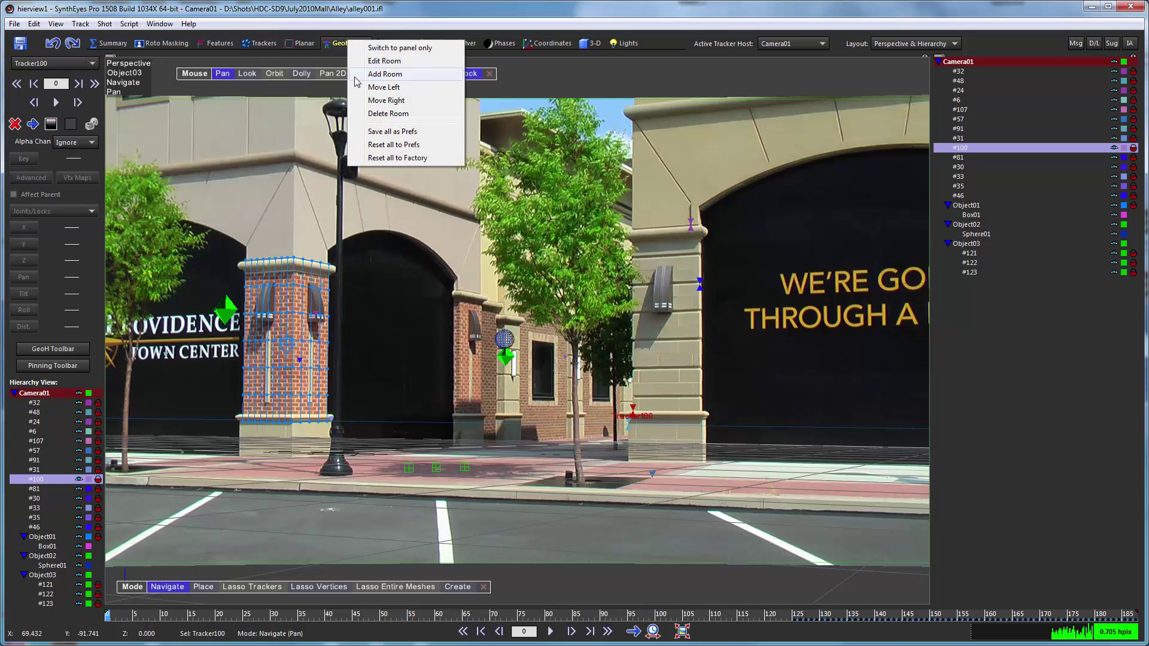
{"action": "left_click", "coordinate": [371, 59]}
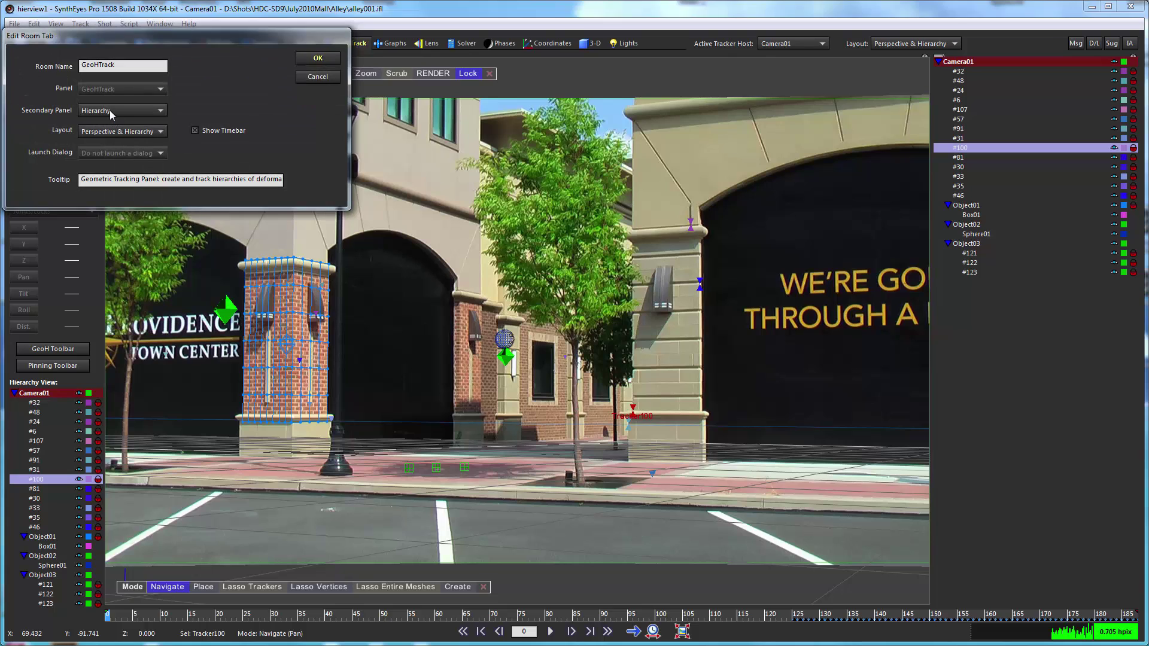
{"action": "left_click", "coordinate": [317, 76]}
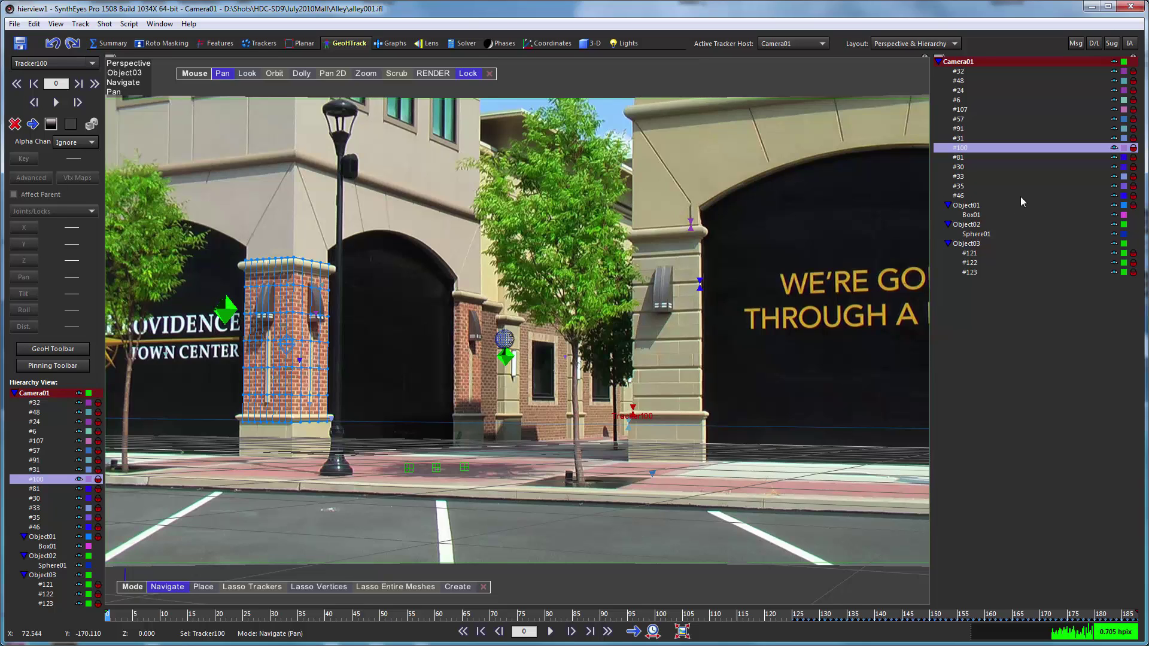
- Scroll the right Hierarchy View and make tracker #122 under Object03 the current tracker
{"action": "scroll", "coordinate": [1022, 201], "scroll_direction": "down", "scroll_amount": 3}
{"action": "scroll", "coordinate": [1022, 201], "scroll_direction": "up", "scroll_amount": 1}
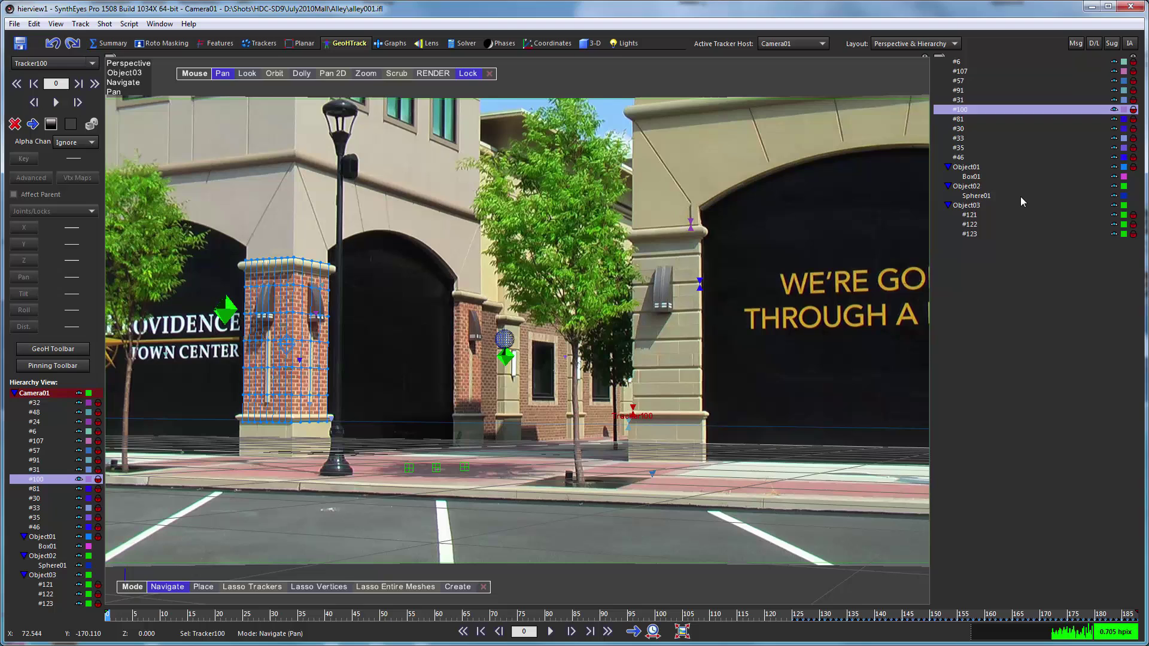
{"action": "scroll", "coordinate": [1020, 197], "scroll_direction": "up", "scroll_amount": 2}
{"action": "scroll", "coordinate": [1021, 197], "scroll_direction": "down", "scroll_amount": 4}
{"action": "scroll", "coordinate": [1021, 198], "scroll_direction": "down", "scroll_amount": 2}
{"action": "scroll", "coordinate": [1021, 197], "scroll_direction": "up", "scroll_amount": 5}
{"action": "scroll", "coordinate": [1021, 197], "scroll_direction": "up", "scroll_amount": 3}
{"action": "scroll", "coordinate": [1021, 197], "scroll_direction": "down", "scroll_amount": 3}
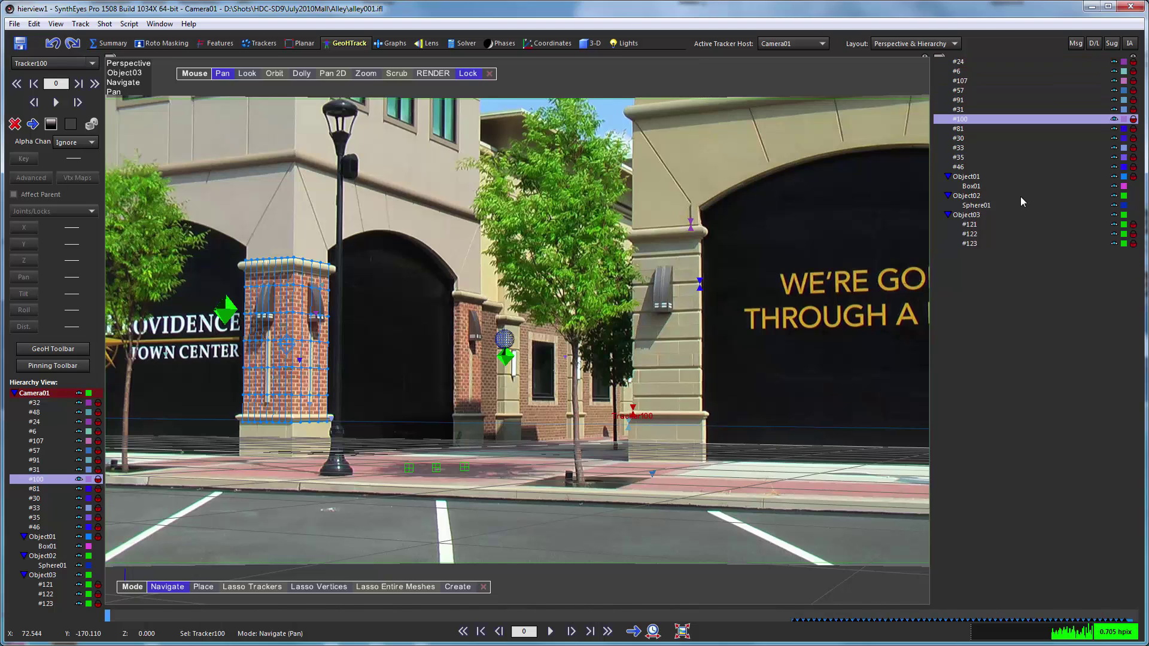
{"action": "scroll", "coordinate": [1021, 200], "scroll_direction": "down", "scroll_amount": 5}
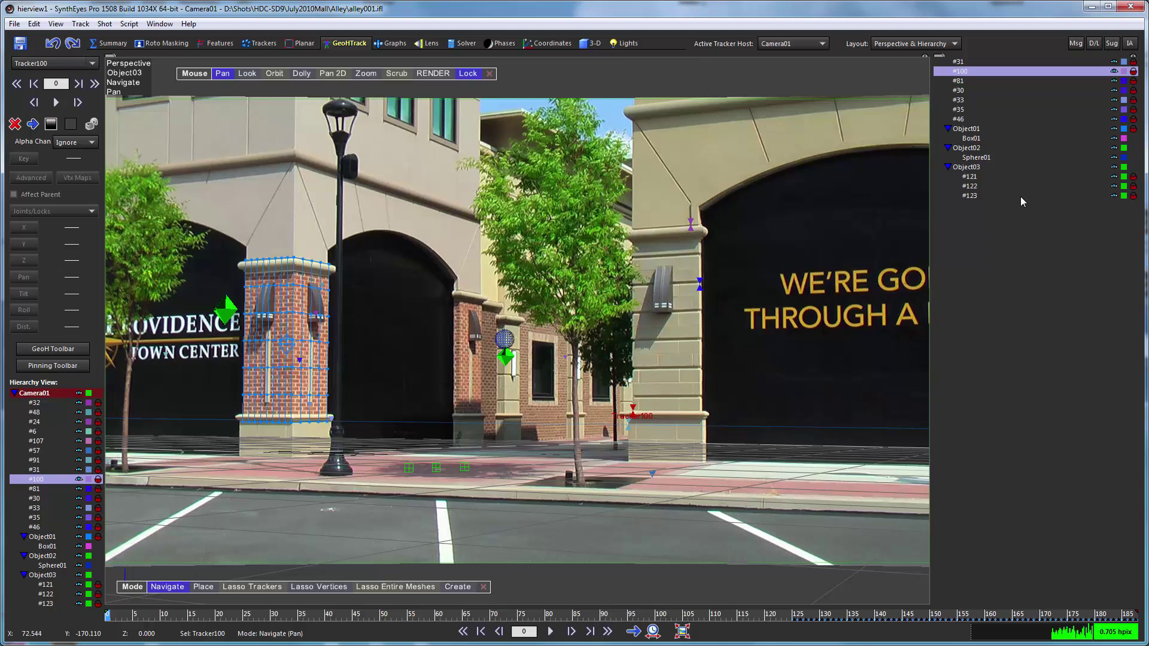
{"action": "left_click", "coordinate": [994, 187]}
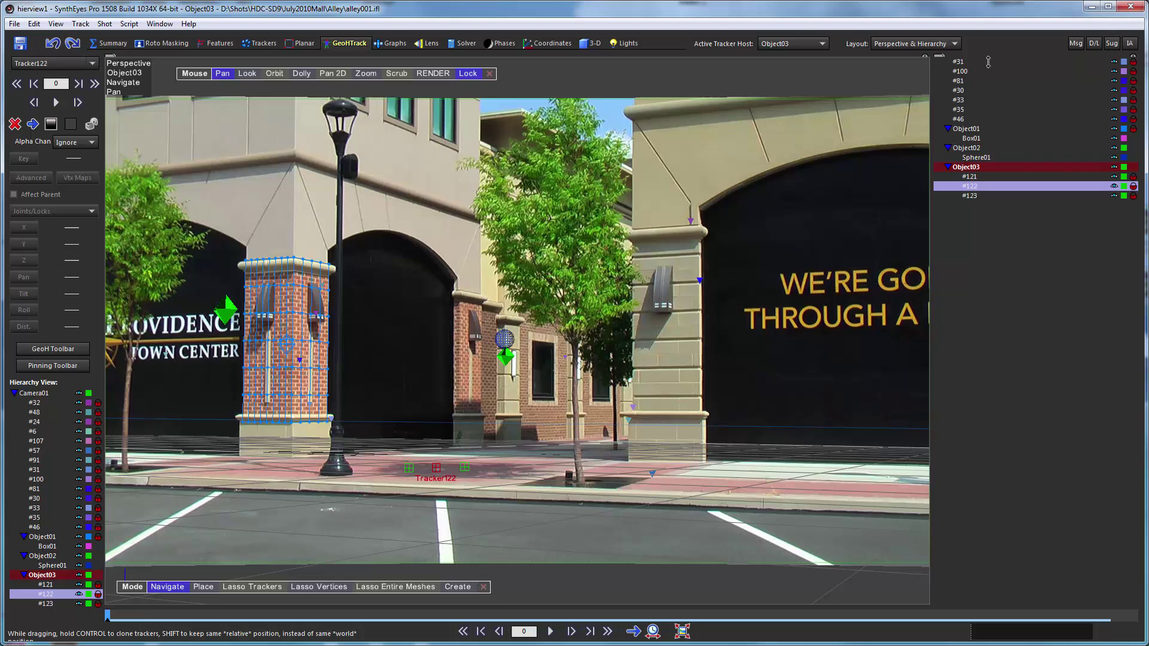
- Scroll back through the hierarchy list and drag within the Hierarchy View and left panel
{"action": "scroll", "coordinate": [989, 52], "scroll_direction": "up", "scroll_amount": 3}
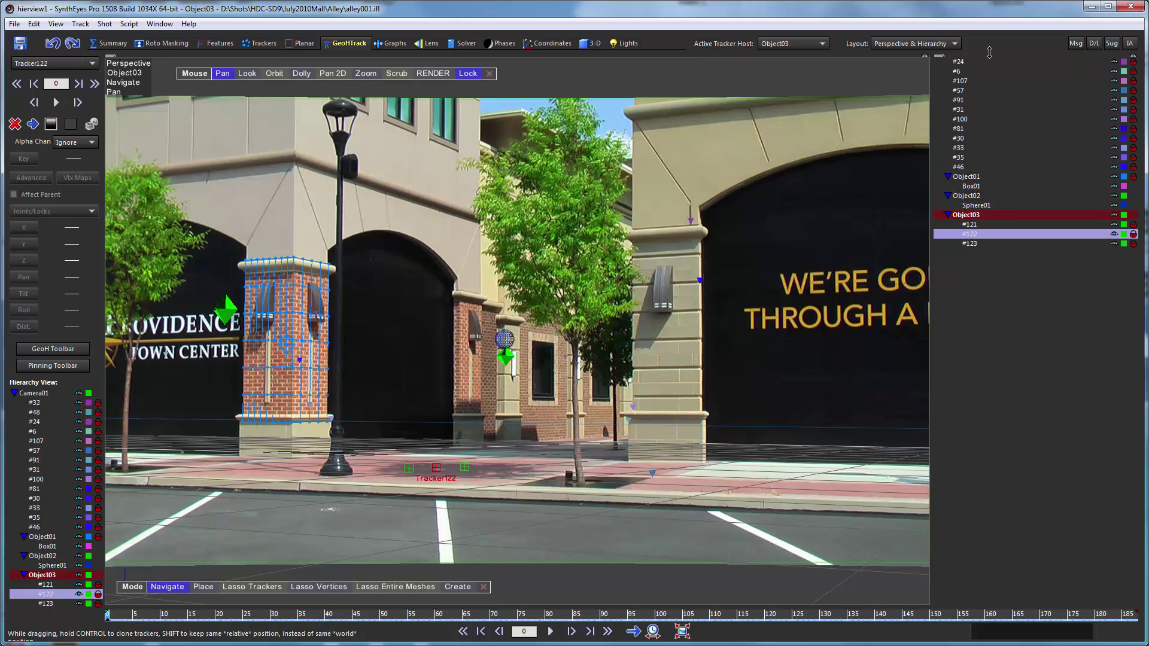
{"action": "scroll", "coordinate": [989, 54], "scroll_direction": "up", "scroll_amount": 2}
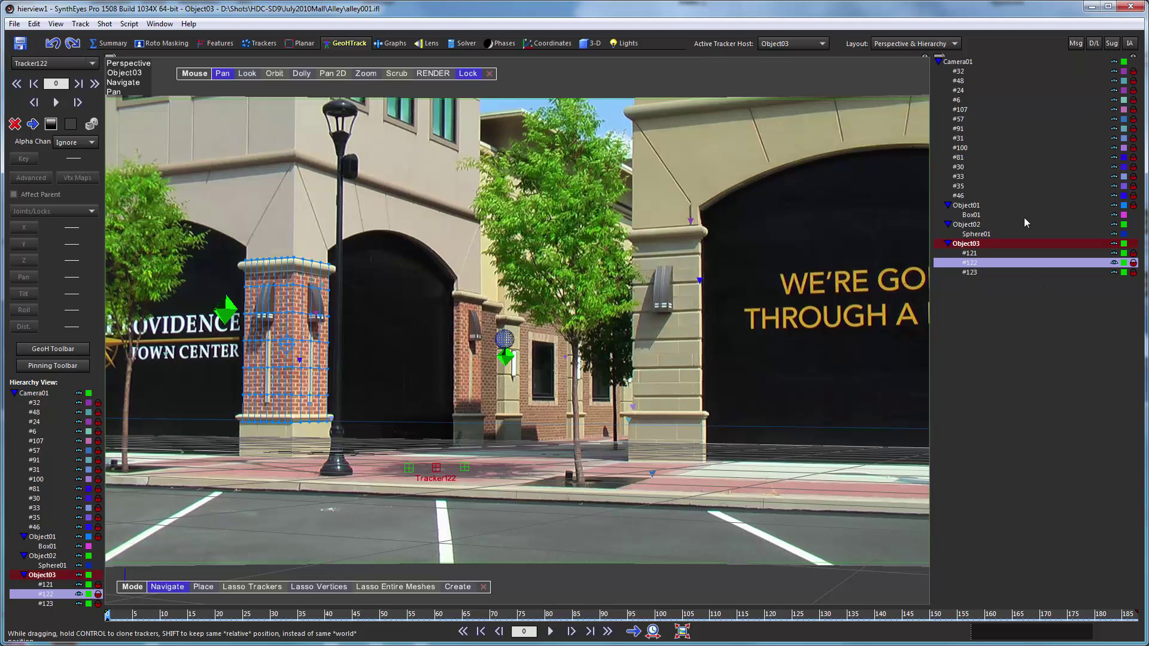
{"action": "scroll", "coordinate": [1025, 218], "scroll_direction": "down", "scroll_amount": 3}
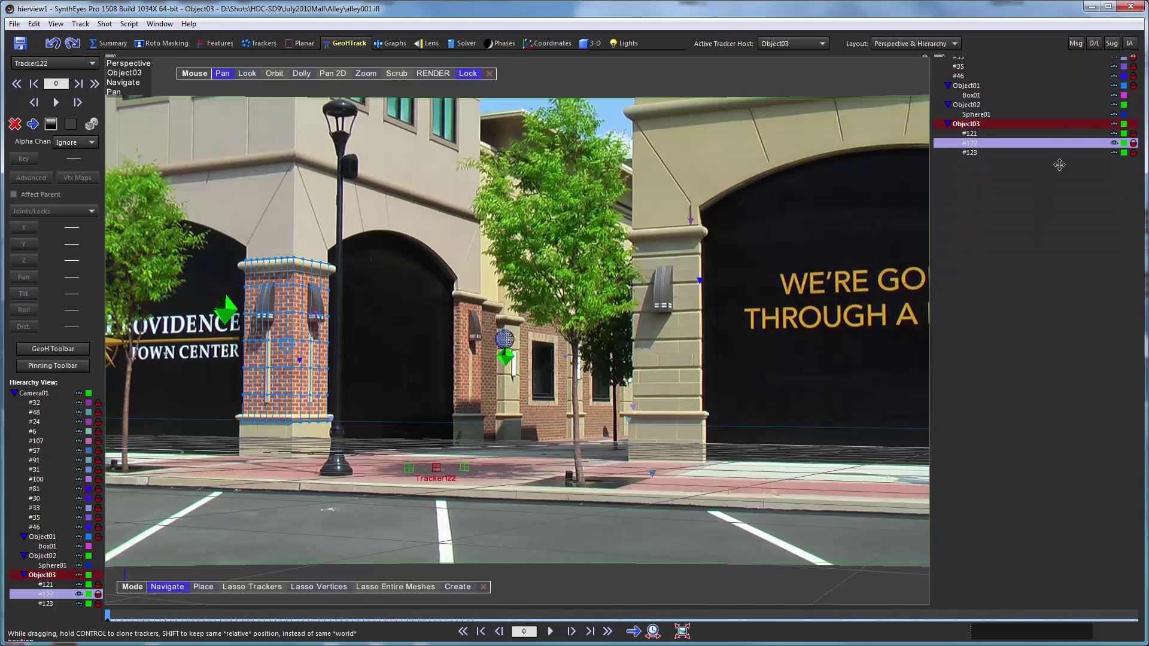
{"action": "scroll", "coordinate": [1069, 270], "scroll_direction": "up", "scroll_amount": 3}
{"action": "middle_click_drag", "start_coordinate": [1069, 270], "coordinate": [1108, 237]}
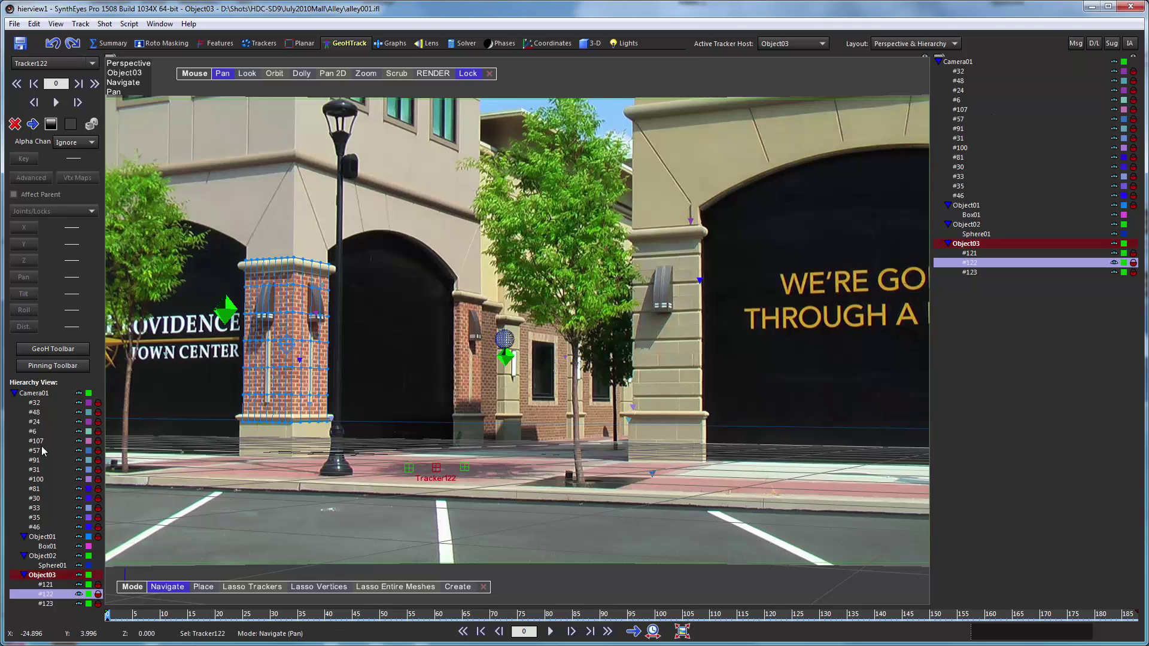
{"action": "middle_click_drag", "start_coordinate": [42, 447], "coordinate": [65, 453]}
- Toggle Box01's visibility off and on twice, then open and cancel Object01's colour picker
{"action": "left_click", "coordinate": [1114, 215]}
{"action": "left_click", "coordinate": [1114, 216]}
{"action": "left_click", "coordinate": [1115, 216]}
{"action": "left_click", "coordinate": [1114, 216]}
{"action": "left_click", "coordinate": [1123, 206]}
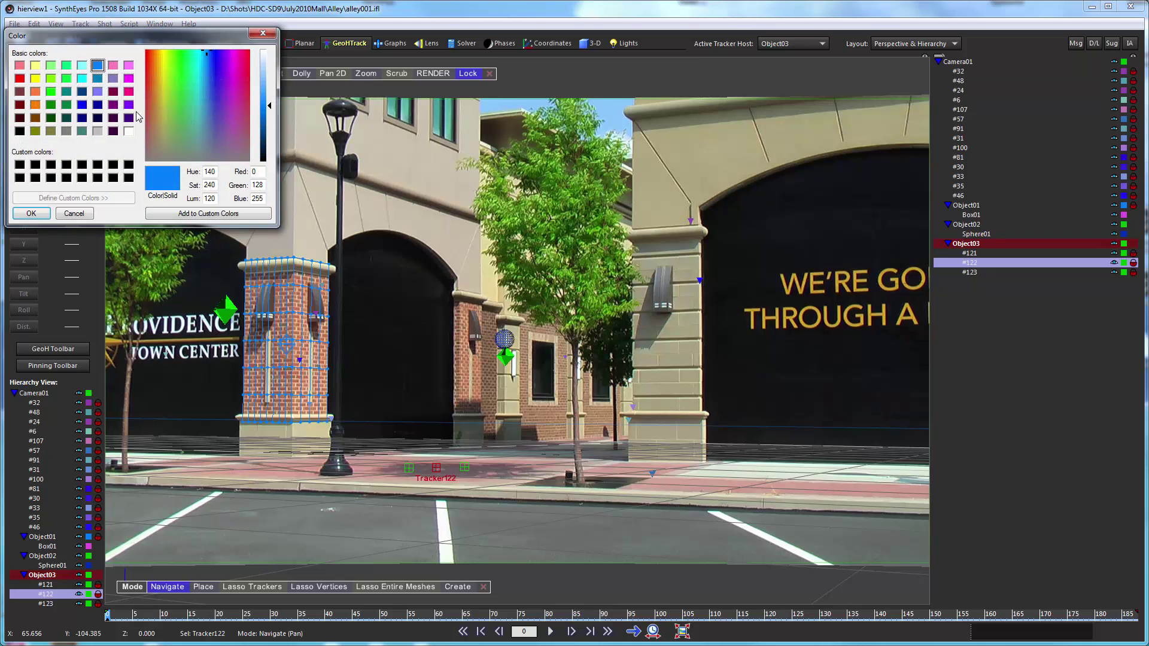
{"action": "left_click", "coordinate": [75, 213]}
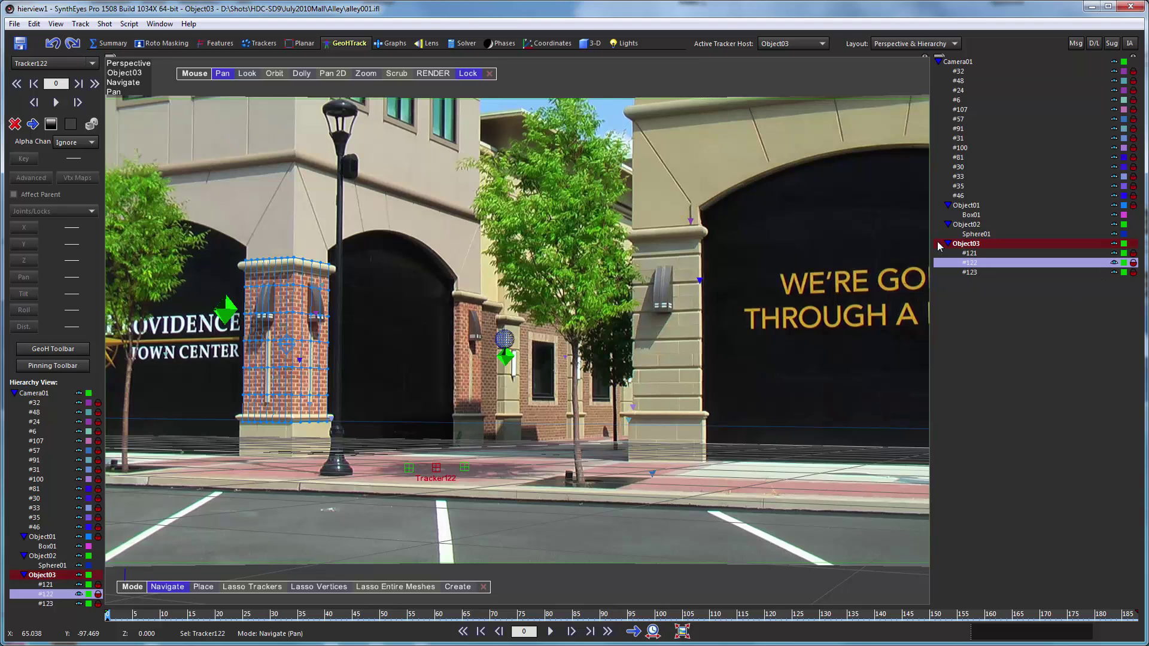
- Make Object03 the current object, cancelling a rename so it keeps the name Object03
{"action": "left_click", "coordinate": [961, 245]}
{"action": "double_click", "coordinate": [961, 245]}
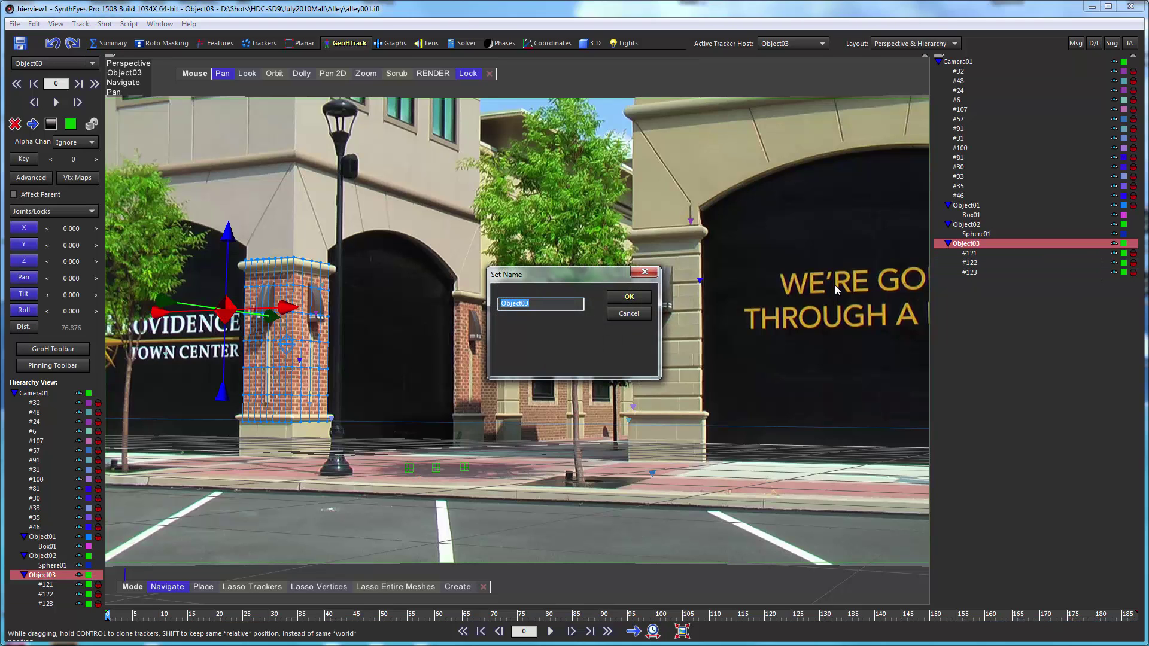
{"action": "left_click", "coordinate": [618, 319]}
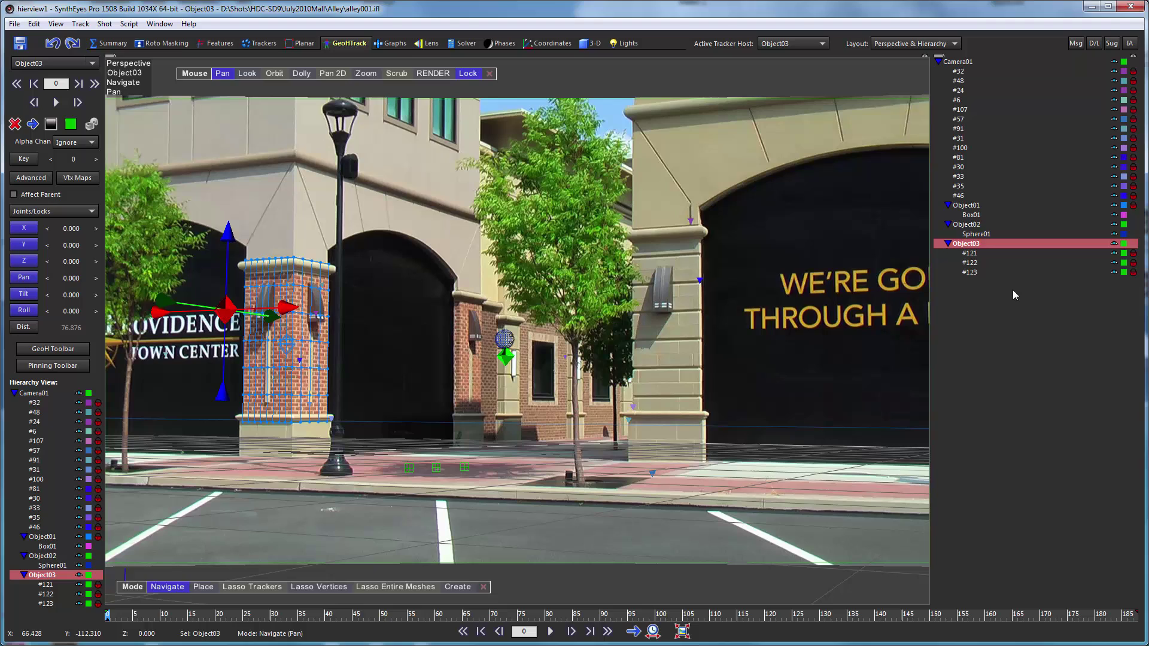
- Select single items in turn: trackers #100, #57, #122, #31, #6, #123, Object01 and Box01
{"action": "left_click", "coordinate": [985, 148]}
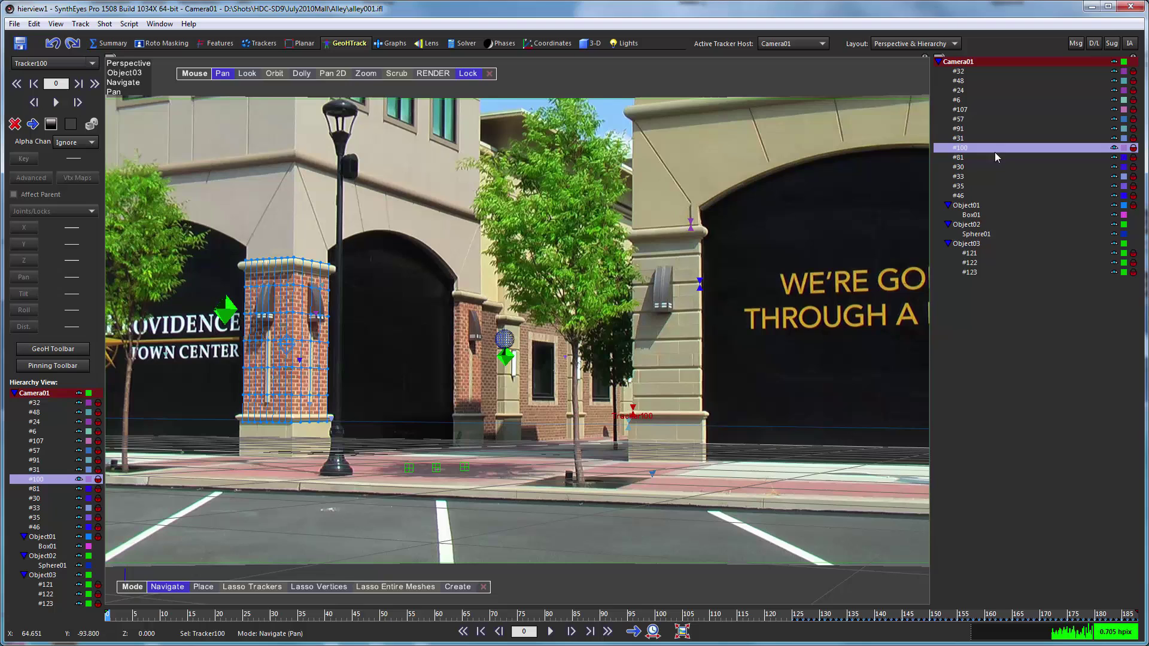
{"action": "left_click", "coordinate": [989, 207]}
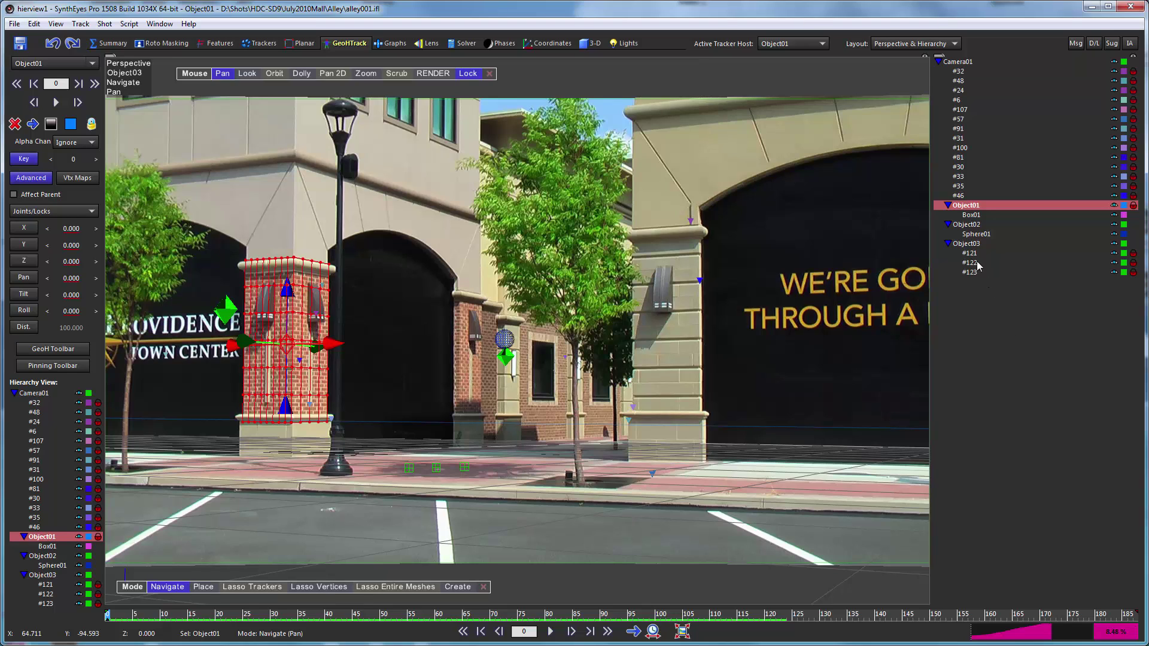
{"action": "left_click", "coordinate": [989, 118]}
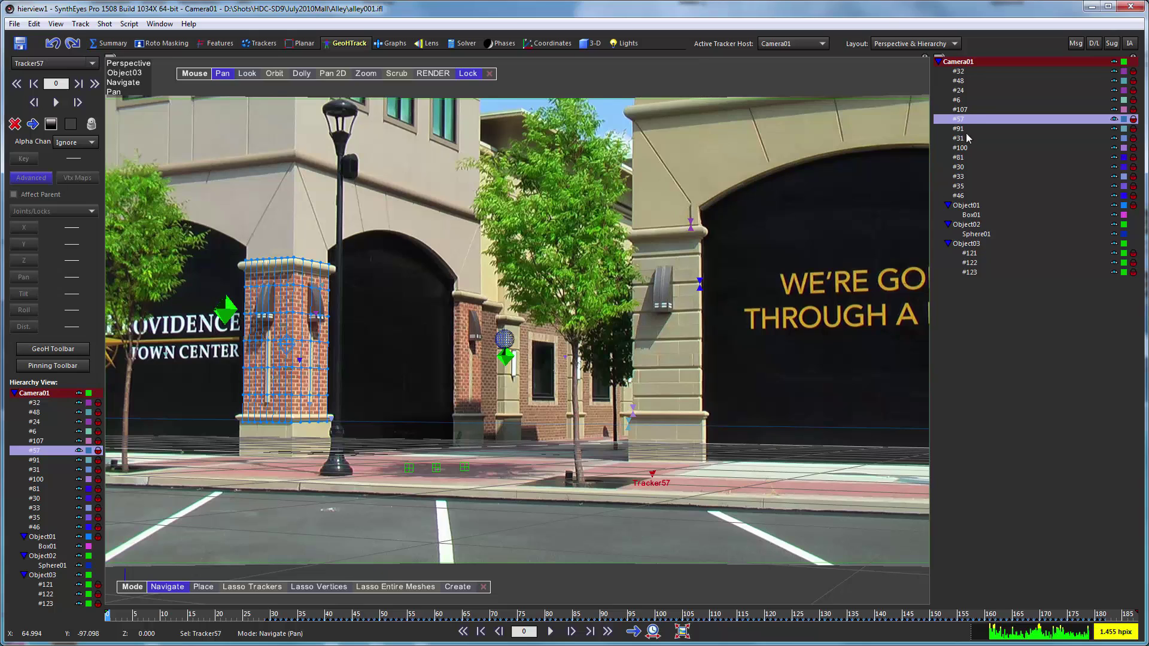
{"action": "left_click", "coordinate": [996, 263]}
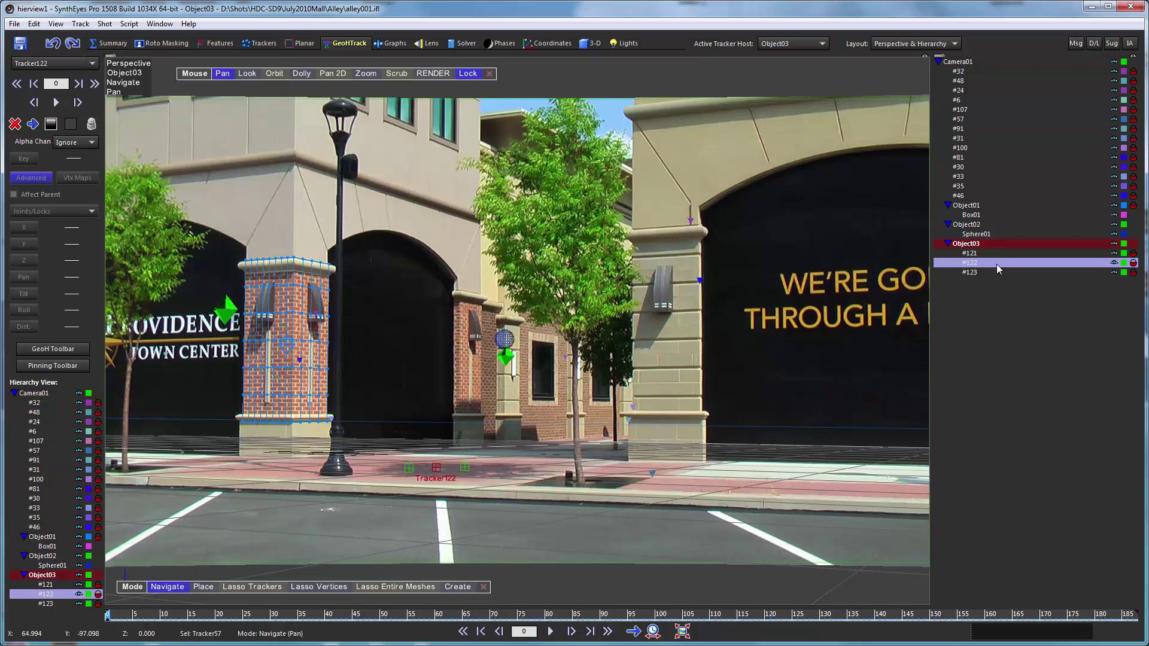
{"action": "left_click", "coordinate": [982, 139]}
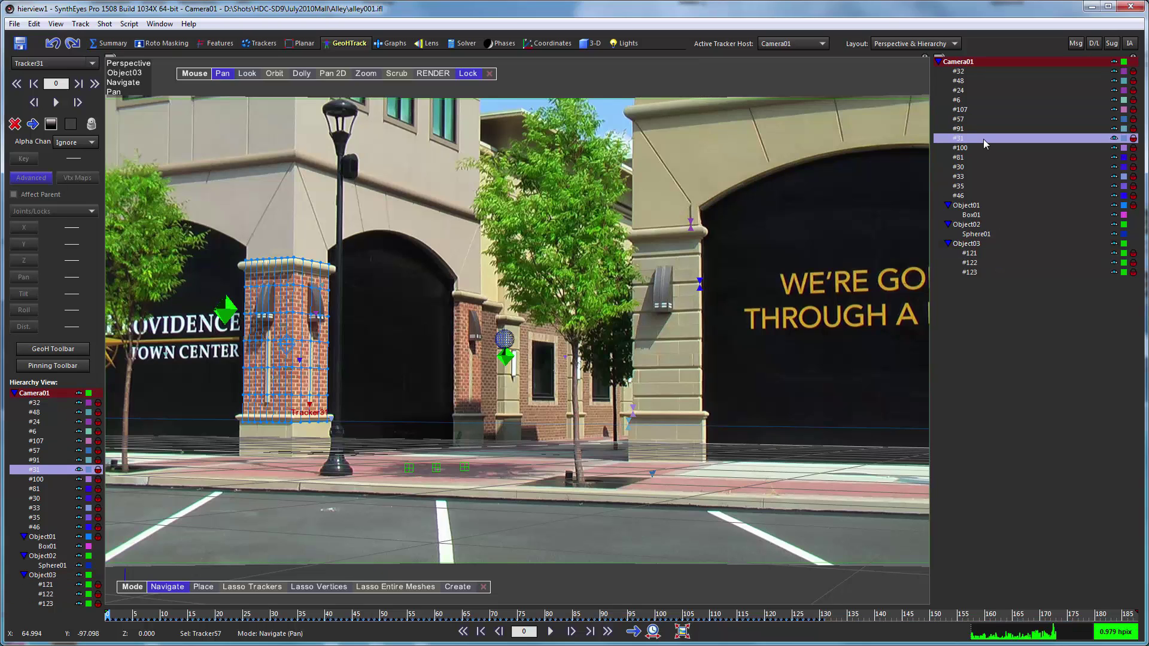
{"action": "left_click", "coordinate": [977, 100]}
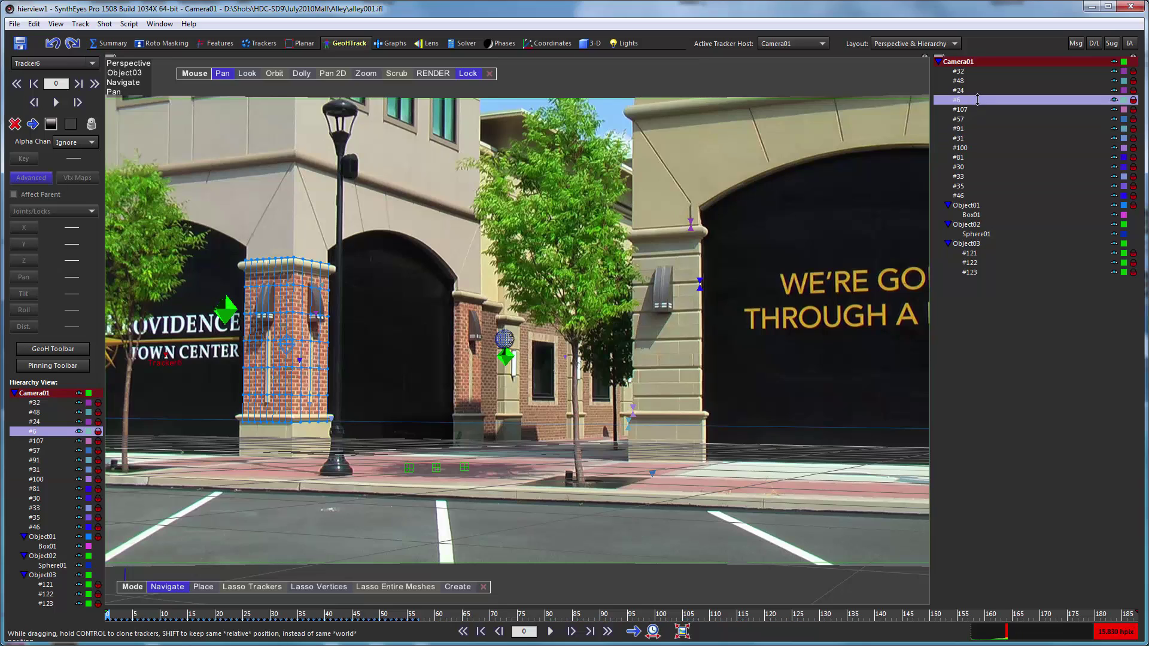
{"action": "left_click", "coordinate": [1008, 272]}
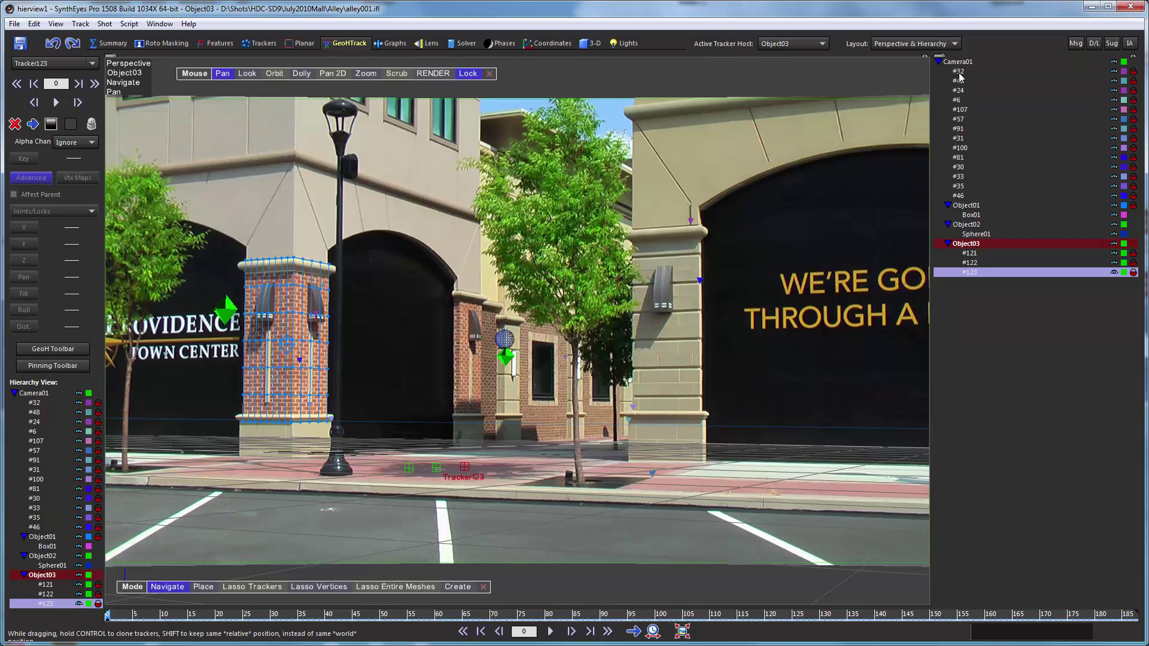
{"action": "left_click", "coordinate": [971, 215]}
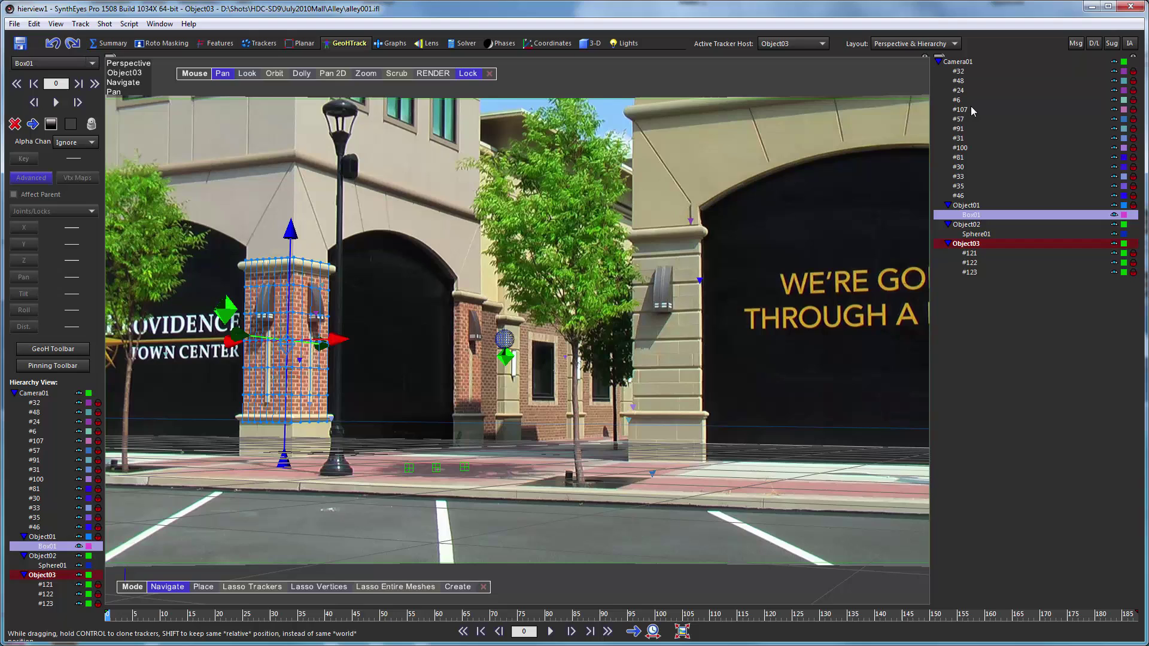
- Select trackers #107 through #30, drop #91 and #100, and add #35 to the group
{"action": "left_click", "coordinate": [972, 110]}
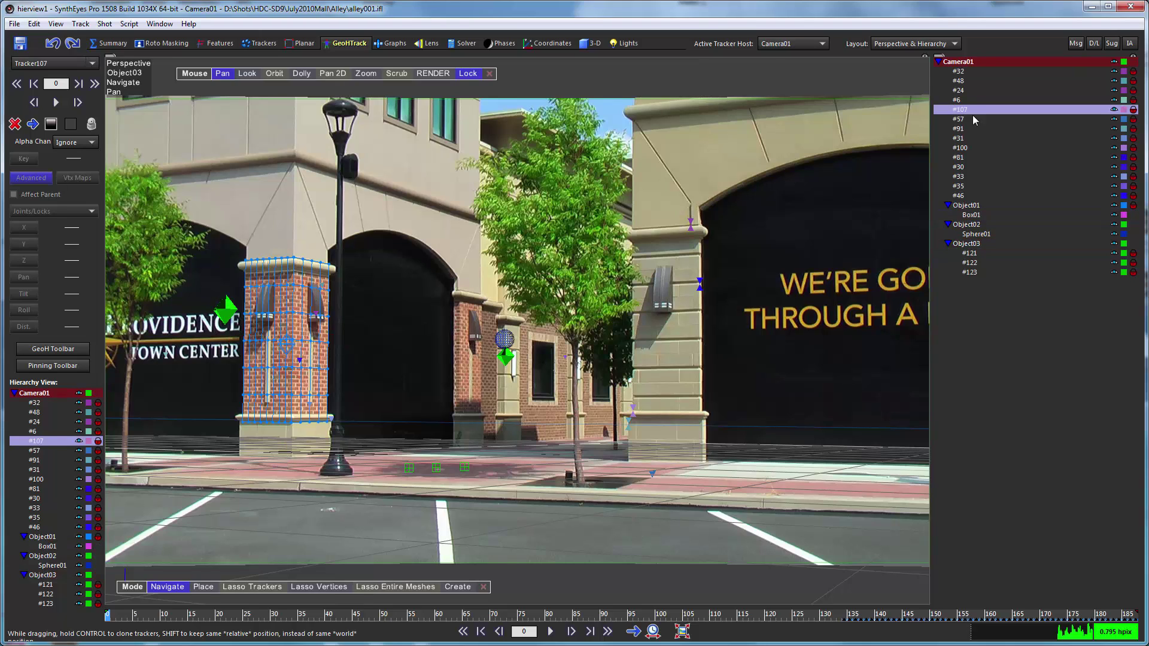
{"action": "left_click", "coordinate": [962, 168], "text": "shift"}
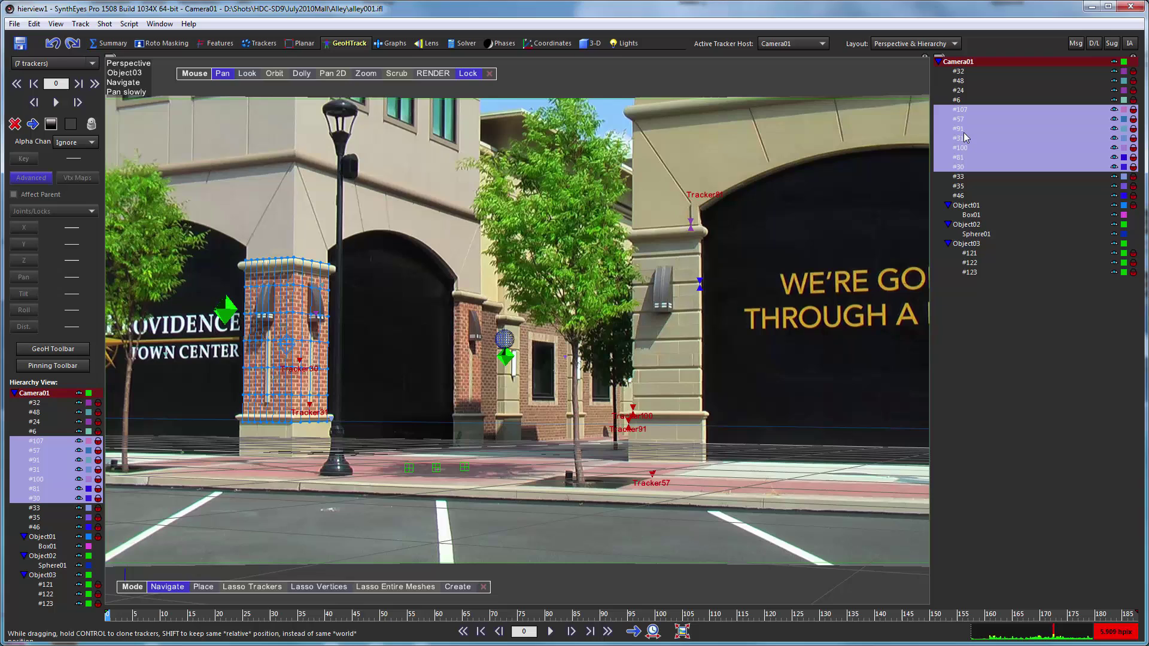
{"action": "left_click", "coordinate": [963, 128], "text": "ctrl"}
{"action": "left_click", "coordinate": [961, 148], "text": "ctrl"}
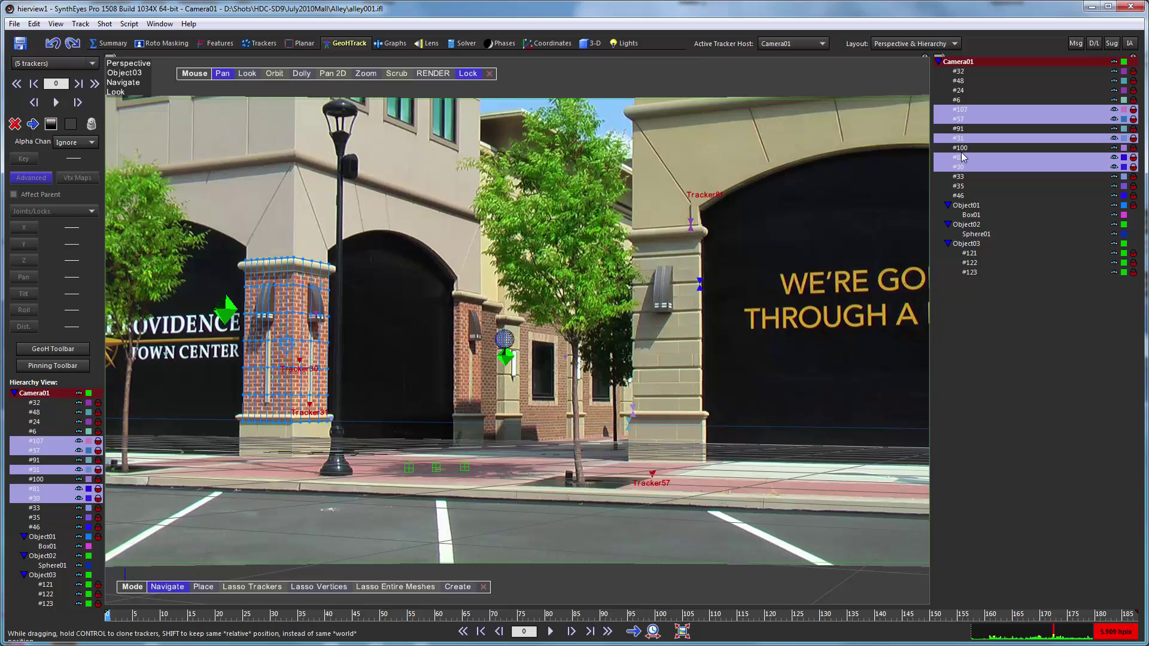
{"action": "left_click", "coordinate": [963, 186], "text": "ctrl"}
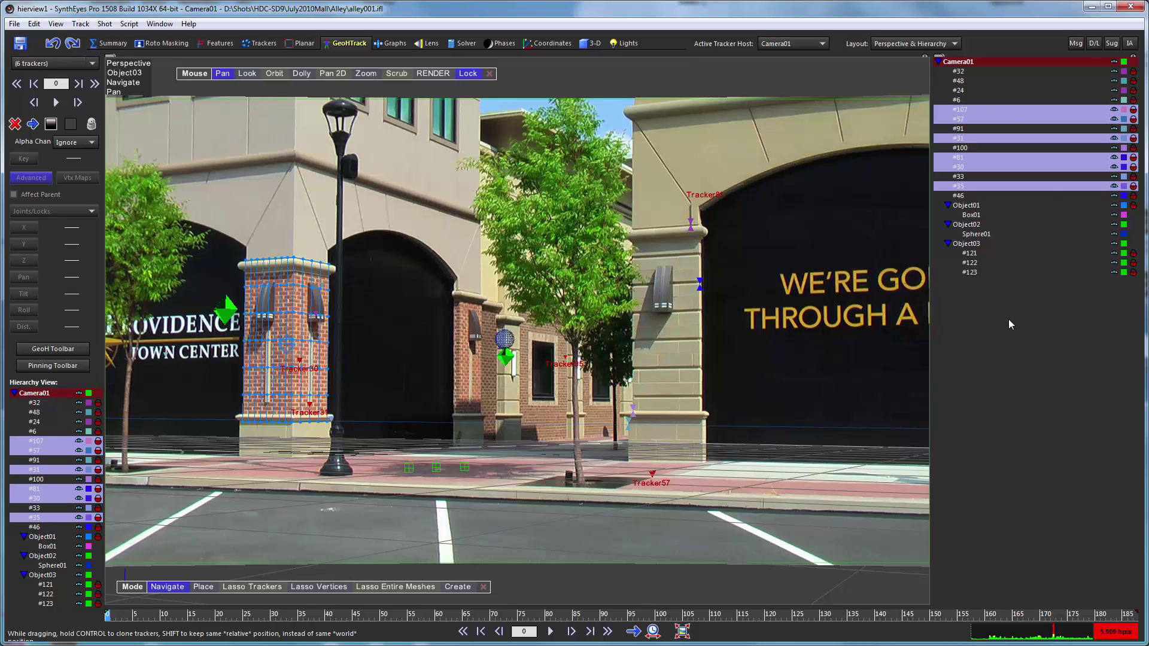
- Drag tracker #122 from Object03 onto Camera01, where it lands after #46
{"action": "left_click", "coordinate": [981, 264]}
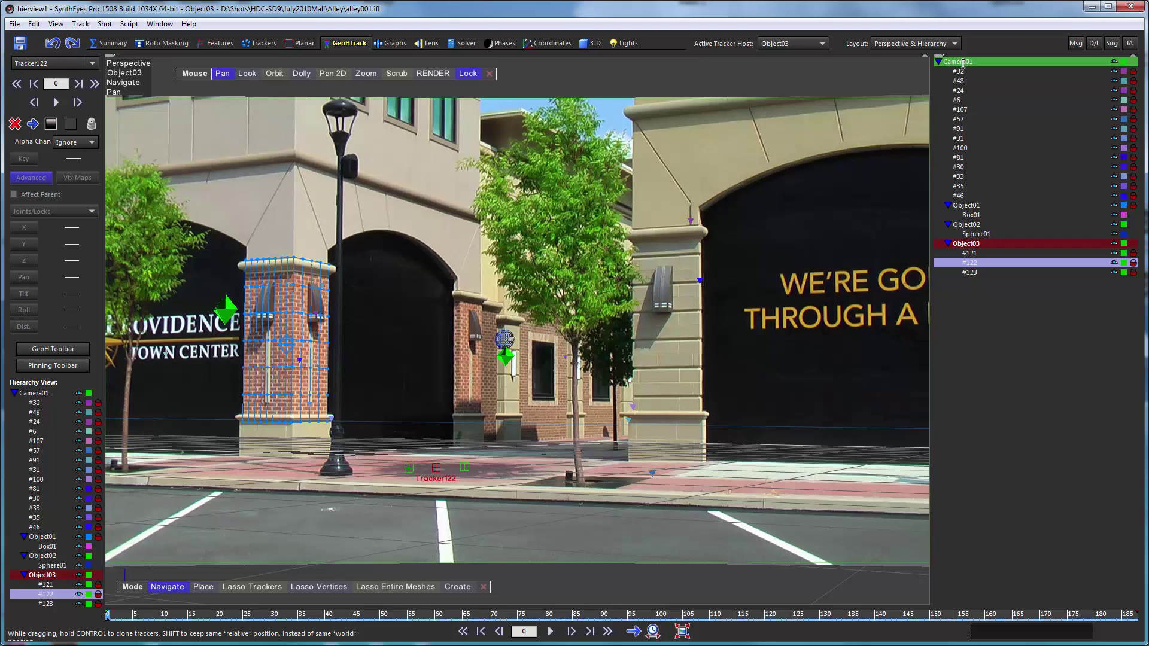
{"action": "left_click_drag", "start_coordinate": [961, 62], "coordinate": [962, 62]}
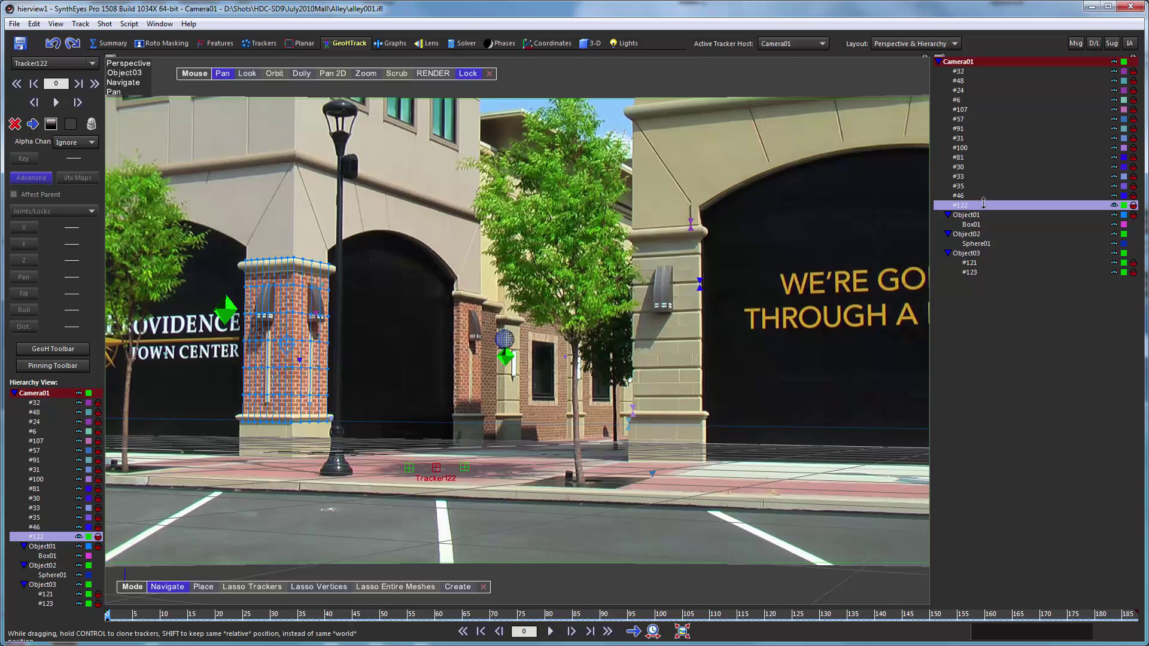
- Ctrl-drag tracker #122 onto Object03 to create the clone Tracker1221 (#1221)
{"action": "left_click_drag", "start_coordinate": [983, 206], "coordinate": [988, 254]}
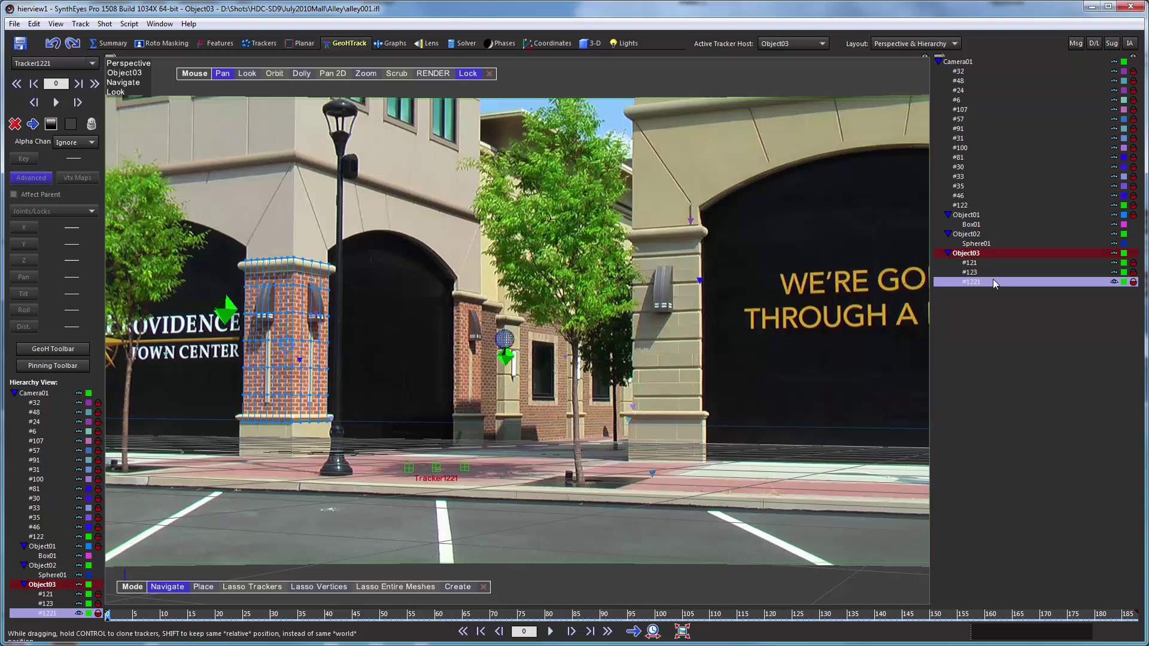
{"action": "left_click", "coordinate": [972, 224]}
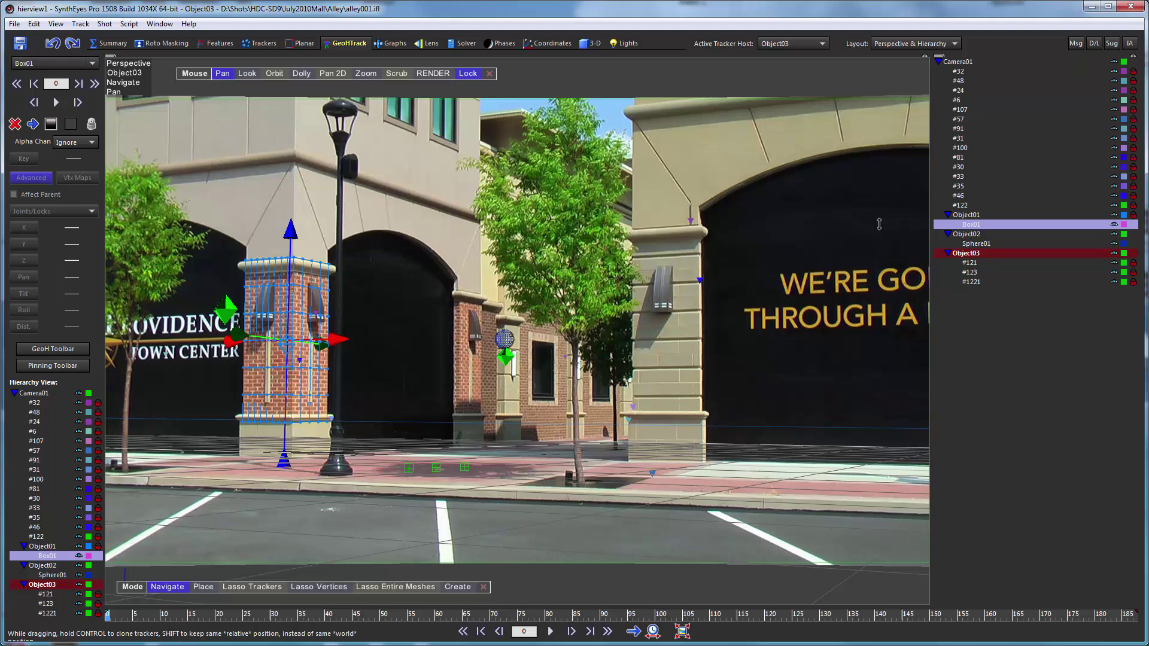
{"action": "left_click_drag", "start_coordinate": [878, 224], "coordinate": [879, 223]}
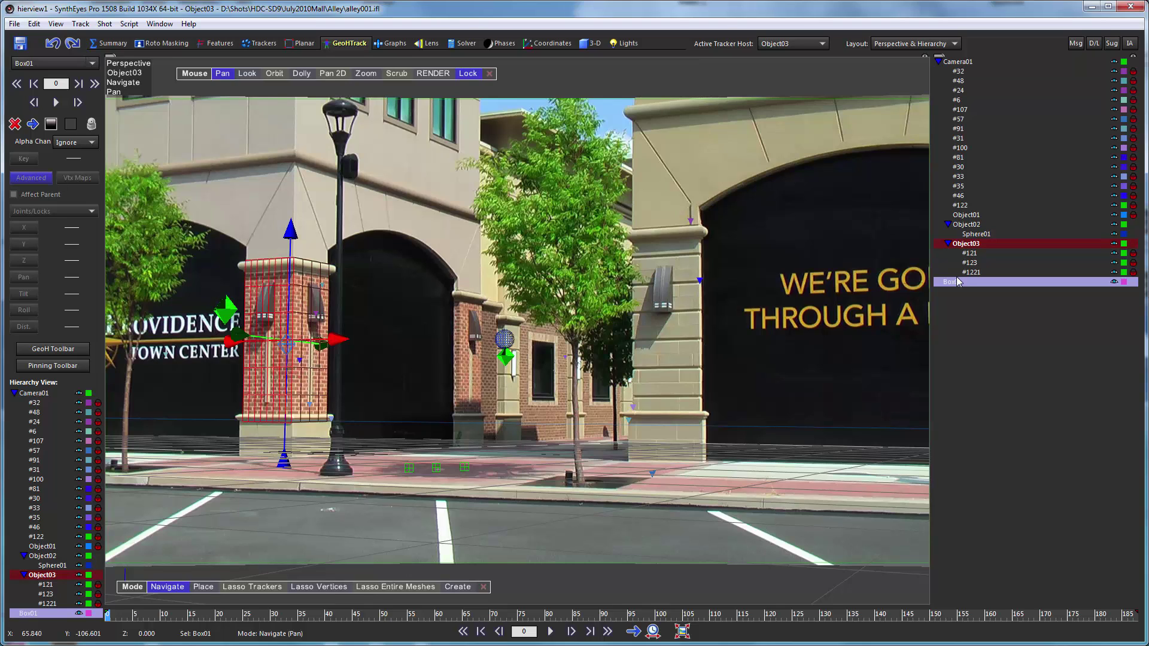
{"action": "left_click_drag", "start_coordinate": [957, 282], "coordinate": [966, 216]}
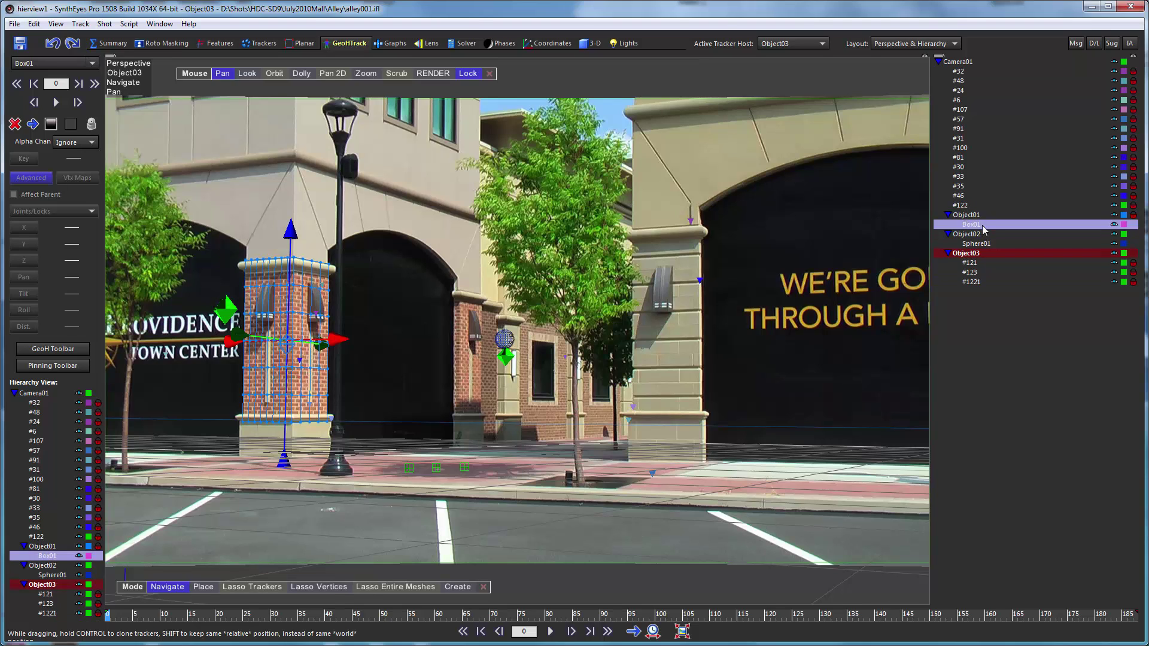
{"action": "left_click_drag", "start_coordinate": [983, 229], "coordinate": [1024, 356]}
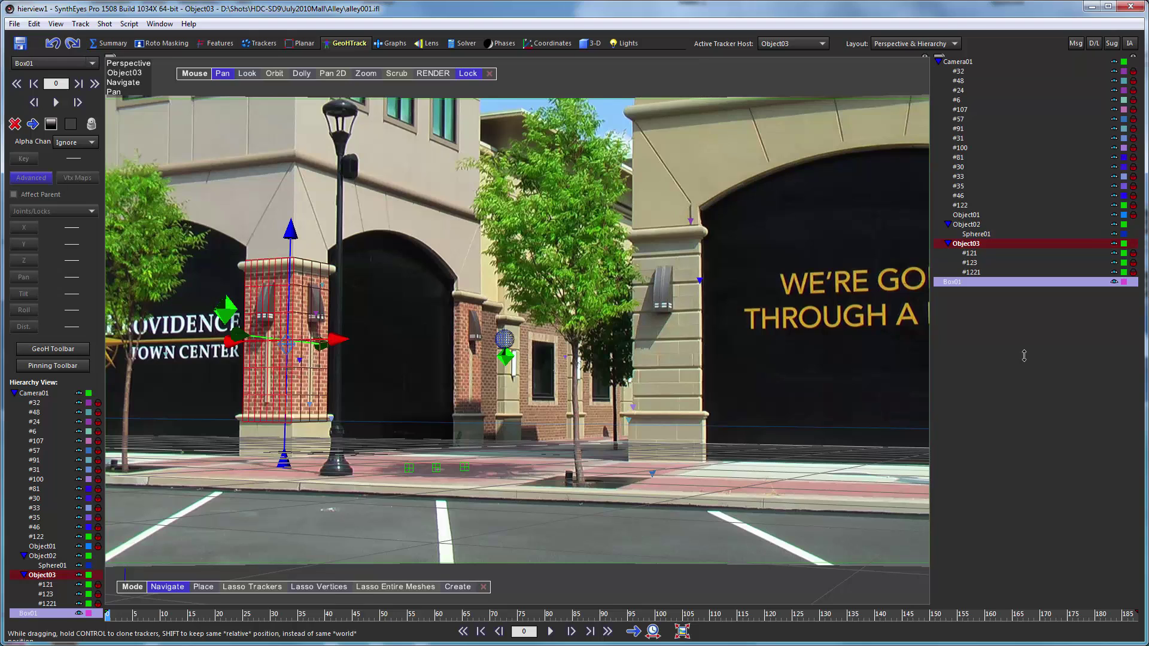
{"action": "left_click_drag", "start_coordinate": [959, 282], "coordinate": [970, 215]}
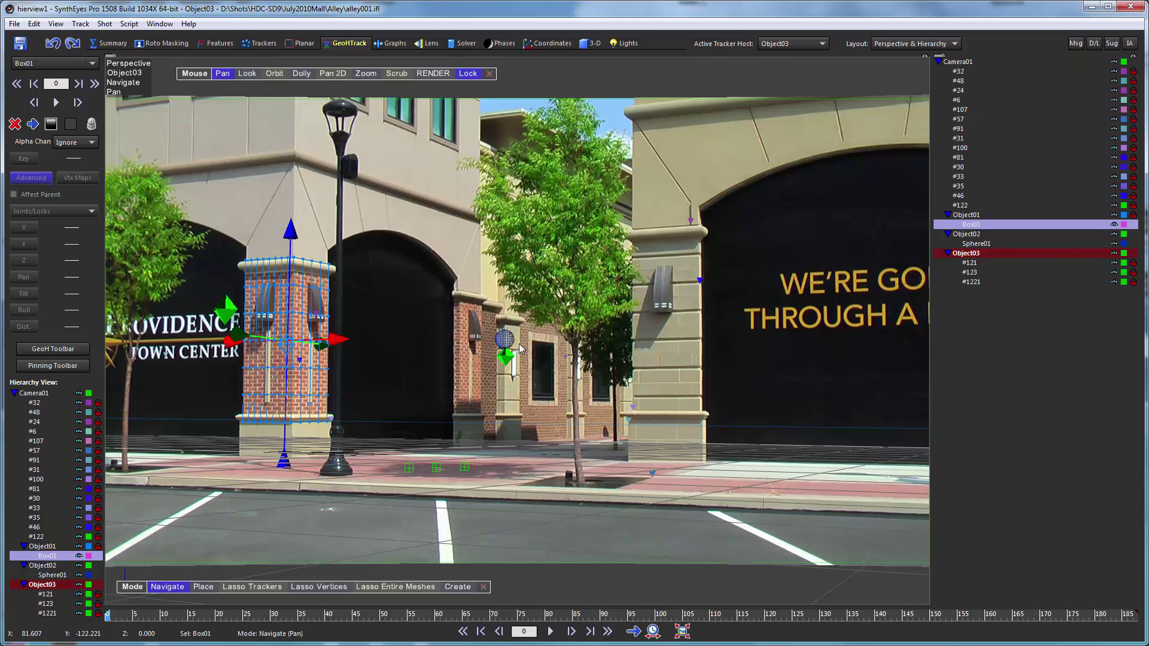
- Select Object01 then Object02, and nudge Object02 with its sphere slightly left
{"action": "left_click", "coordinate": [965, 214]}
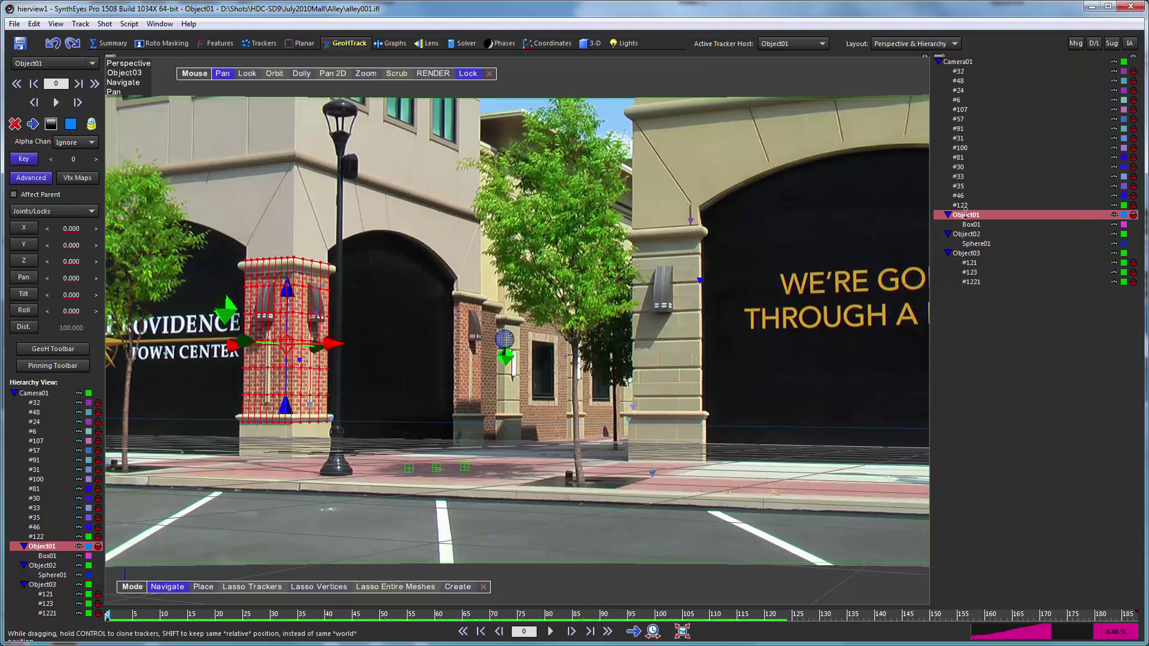
{"action": "left_click", "coordinate": [961, 235]}
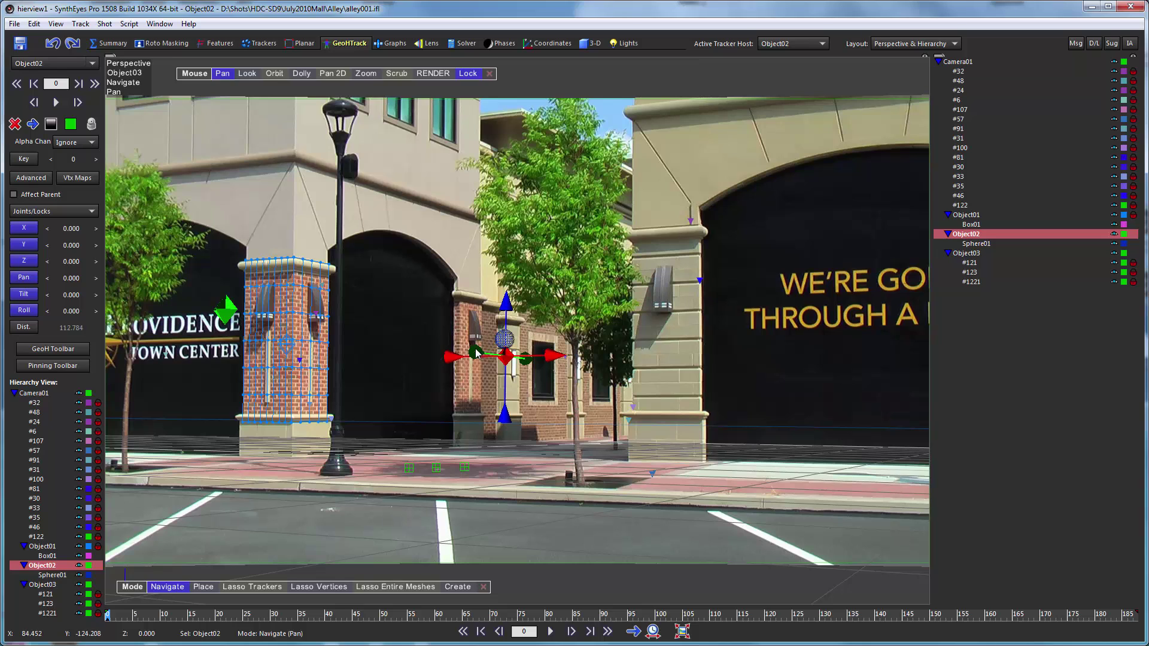
{"action": "mouse_move", "coordinate": [476, 353]}
{"action": "left_mouse_down"}
{"action": "mouse_move", "coordinate": [438, 347]}
{"action": "mouse_move", "coordinate": [502, 344]}
{"action": "mouse_move", "coordinate": [438, 342]}
{"action": "mouse_move", "coordinate": [477, 338]}
{"action": "left_mouse_up"}
- Drag Sphere01 under Object03, shift Object03 left, then undo that move with Ctrl+Z
{"action": "left_click", "coordinate": [983, 244]}
{"action": "left_click_drag", "start_coordinate": [983, 244], "coordinate": [971, 255]}
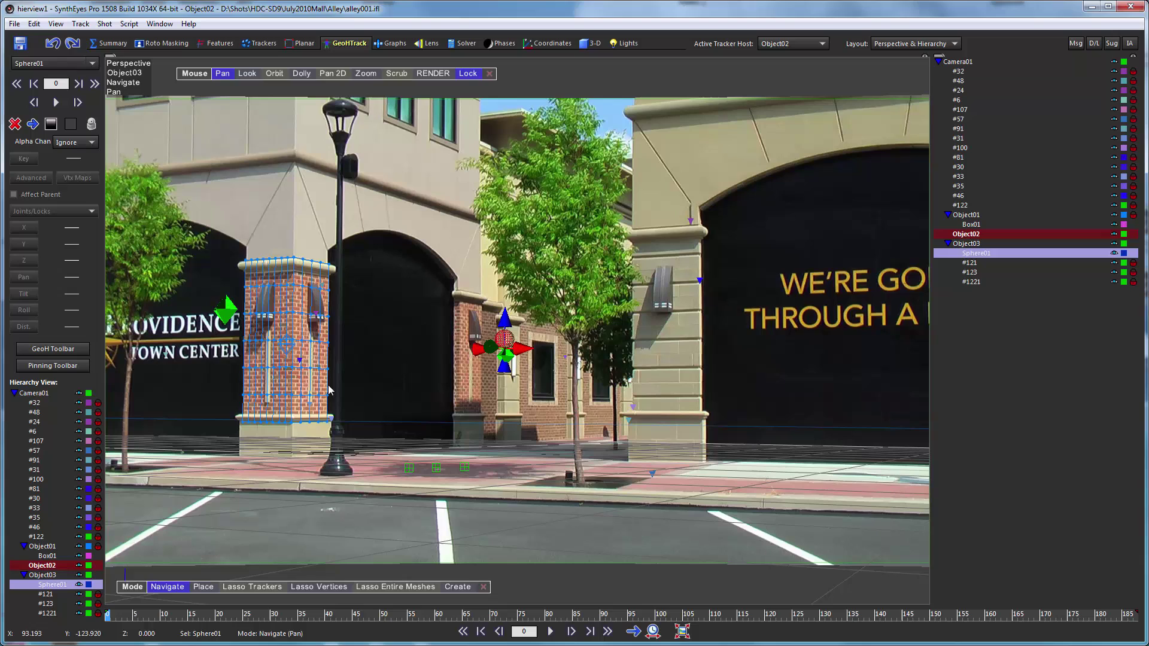
{"action": "left_click", "coordinate": [225, 316]}
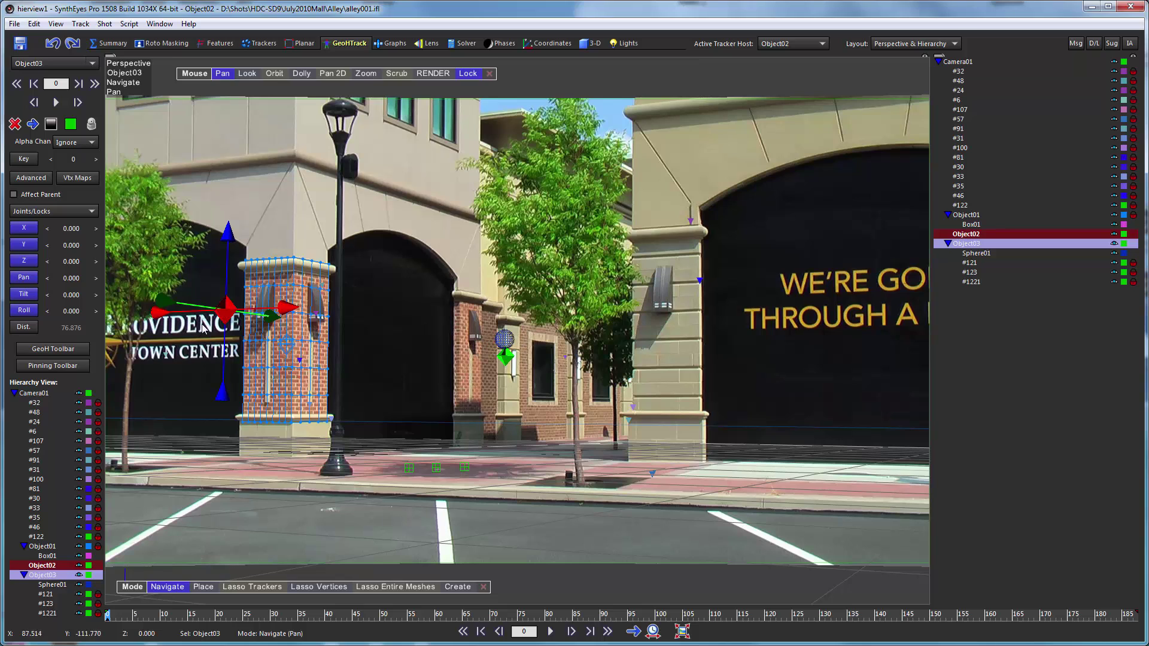
{"action": "left_click_drag", "start_coordinate": [170, 299], "coordinate": [114, 292]}
{"action": "key", "text": "ctrl+z"}
- Roll back through the undo history to before Sphere01 was moved under Object03
{"action": "right_click", "coordinate": [51, 45]}
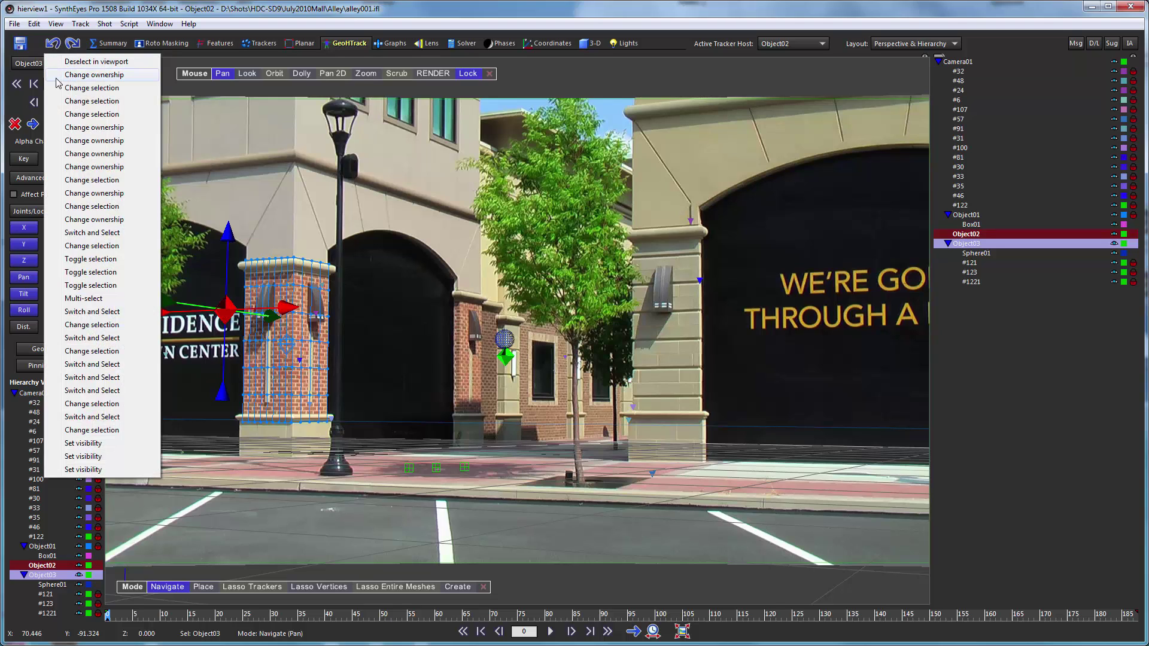
{"action": "left_click", "coordinate": [59, 77]}
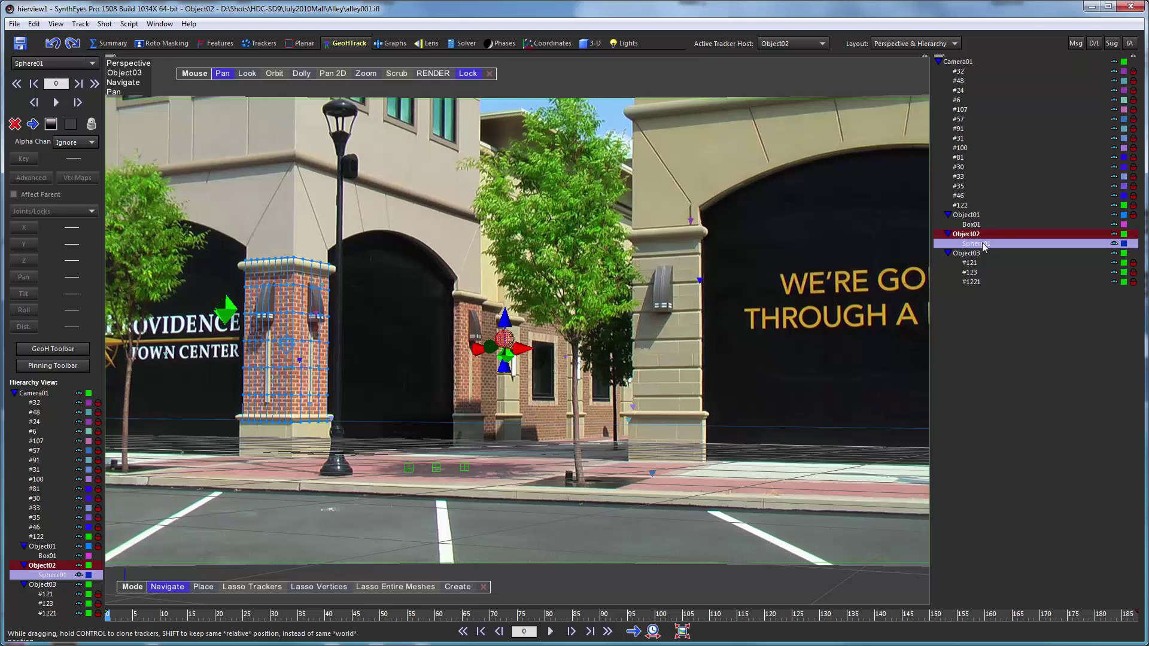
- Shift-parent Sphere01 to Object03 keeping its offset, then move Object03 to confirm the sphere follows
{"action": "mouse_move", "coordinate": [982, 242]}
{"action": "left_mouse_down"}
{"action": "mouse_move", "coordinate": [985, 263]}
{"action": "mouse_move", "coordinate": [982, 254]}
{"action": "left_mouse_up"}
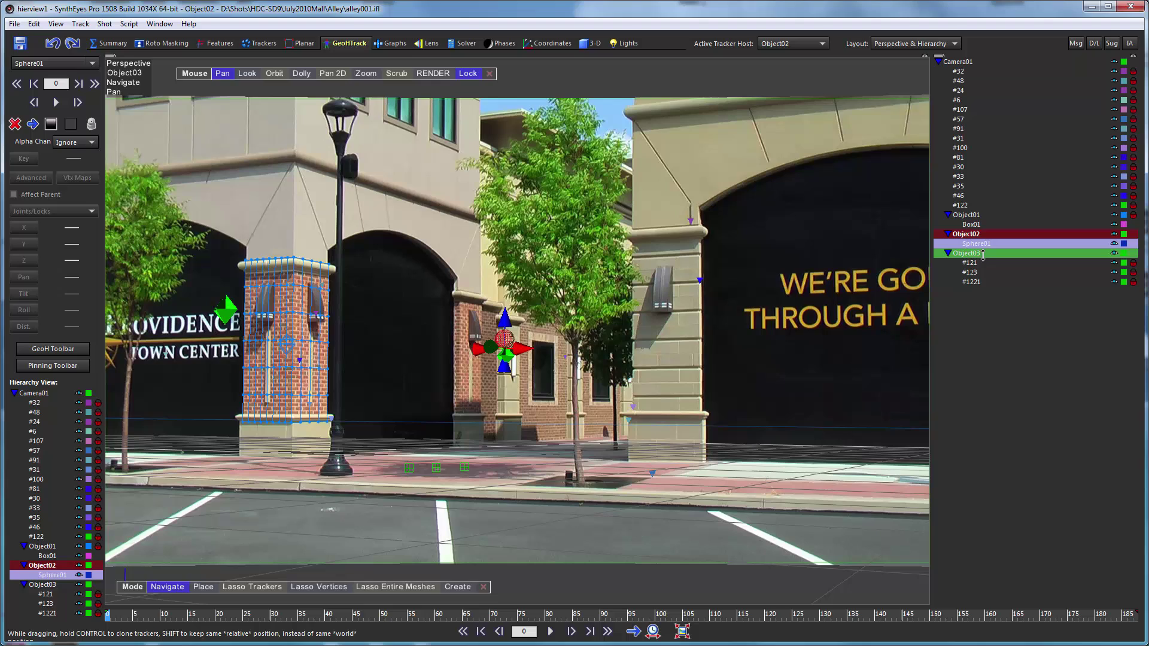
{"action": "left_click_drag", "start_coordinate": [982, 254], "coordinate": [996, 256], "text": "shift"}
{"action": "left_click_drag", "start_coordinate": [994, 256], "coordinate": [994, 256], "text": "shift"}
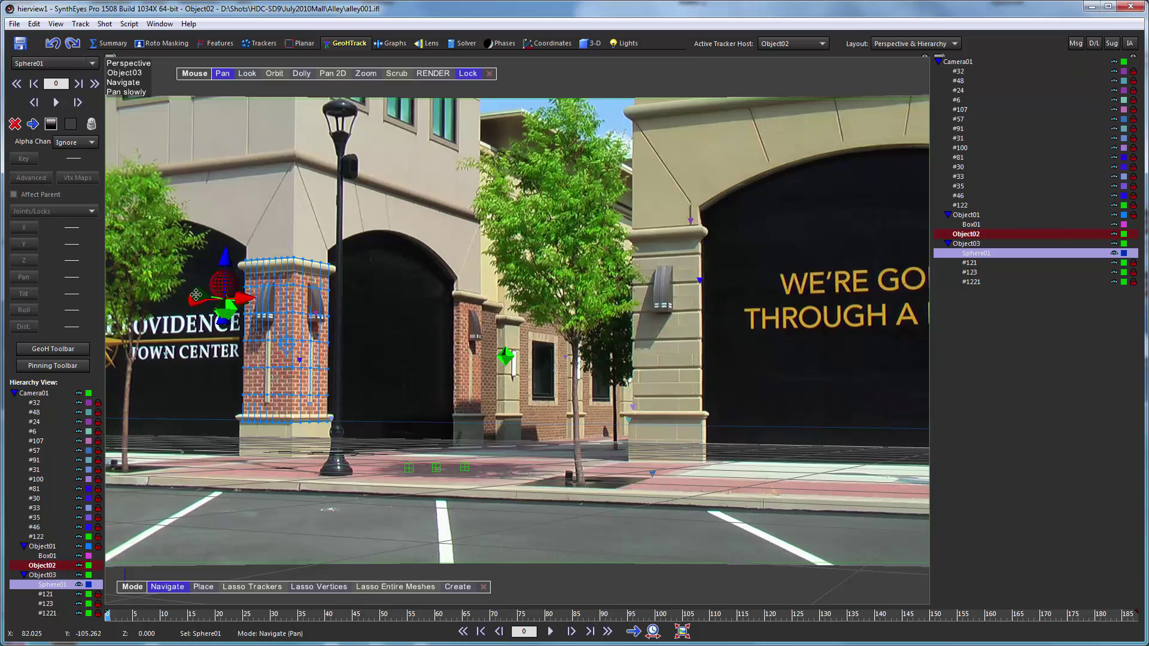
{"action": "left_click", "coordinate": [968, 243]}
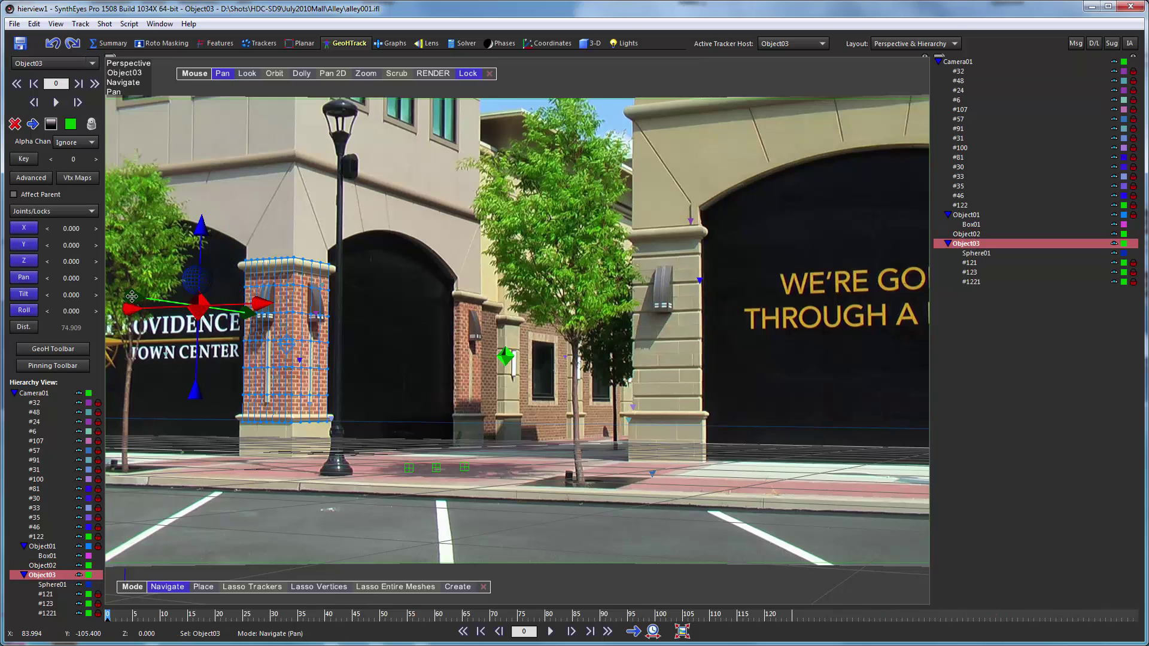
{"action": "mouse_move", "coordinate": [132, 296]}
{"action": "left_mouse_down"}
{"action": "mouse_move", "coordinate": [221, 303]}
{"action": "mouse_move", "coordinate": [102, 301]}
{"action": "mouse_move", "coordinate": [337, 321]}
{"action": "mouse_move", "coordinate": [131, 293]}
{"action": "left_mouse_up"}
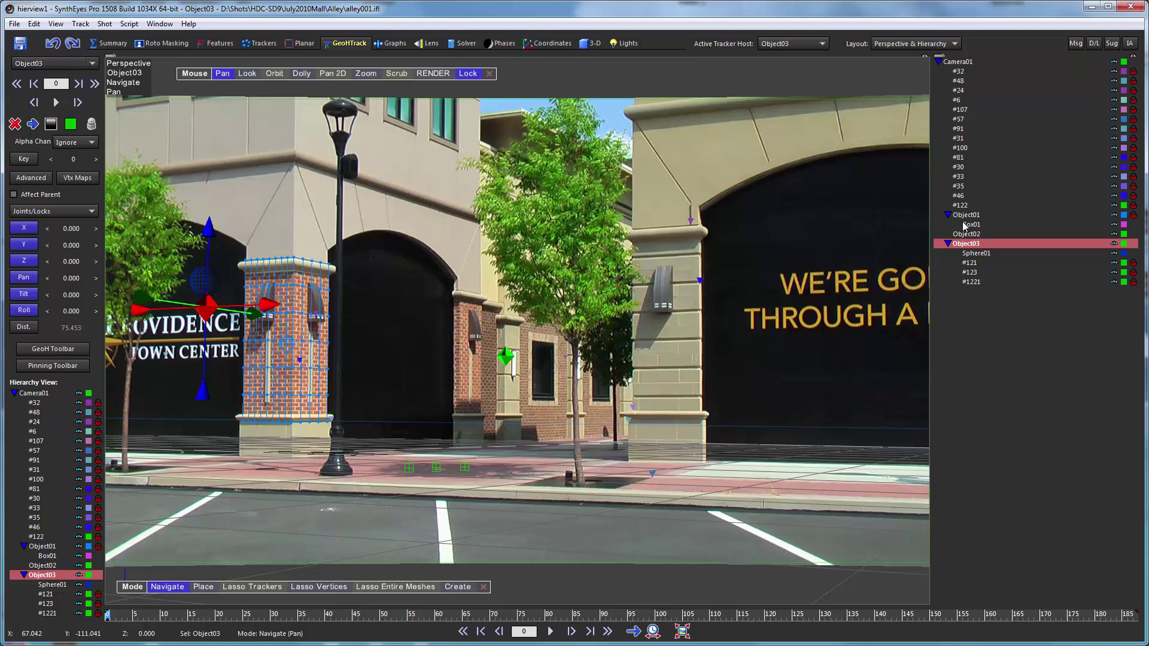
- Switch to the Coordinates room and select Tracker57 in the Top view
{"action": "left_click", "coordinate": [542, 46]}
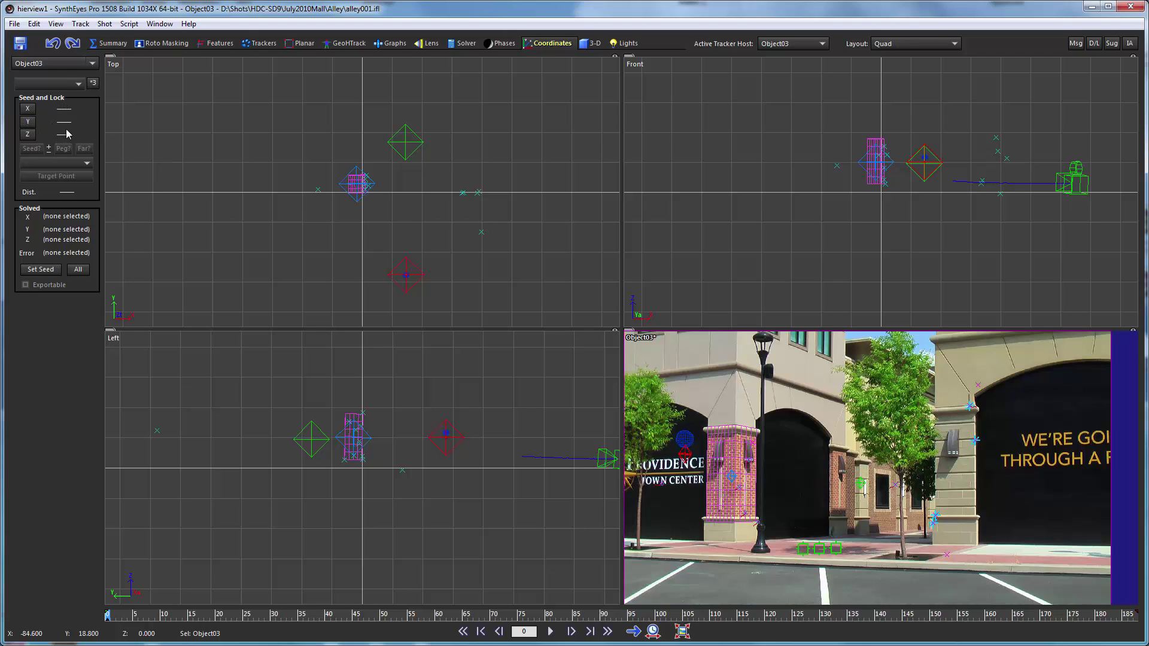
{"action": "left_click", "coordinate": [482, 231]}
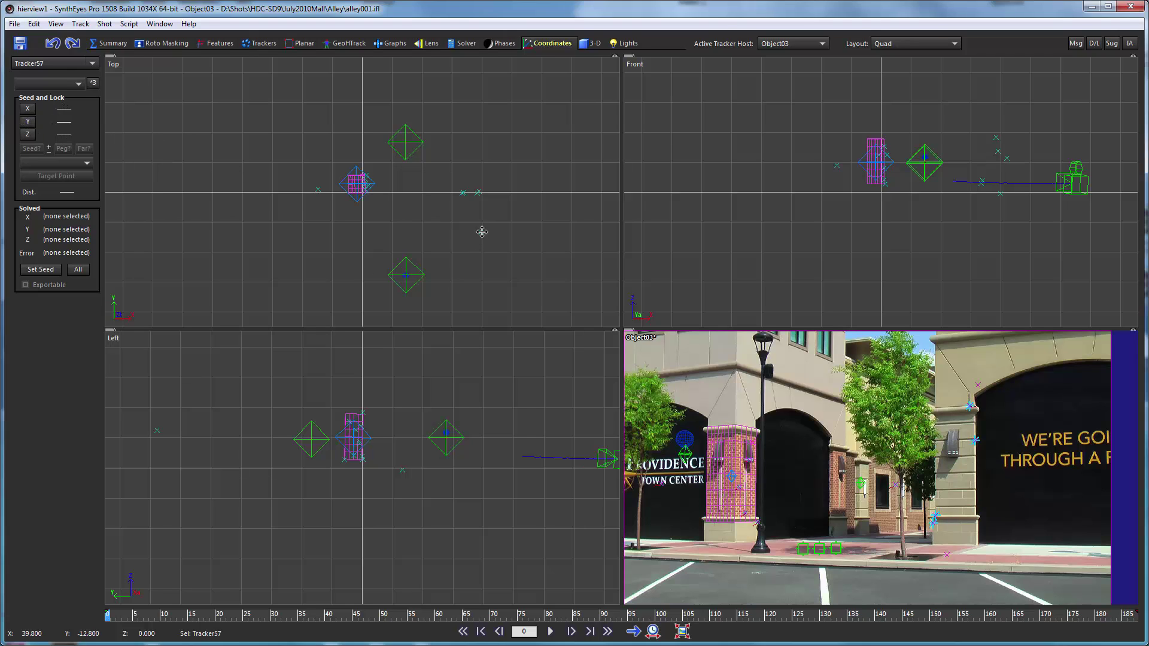